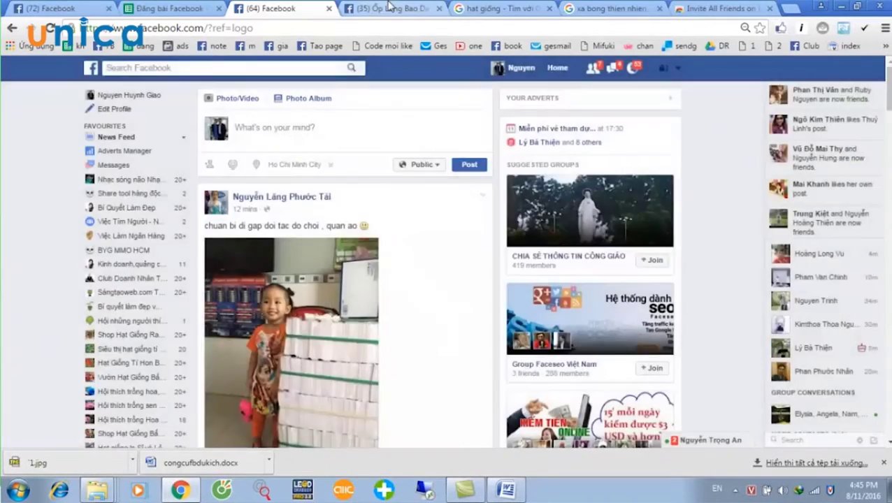
Browse down the Ốp Lưng Bao Da Điện Thoại Các Loại Fanpage's Services, Shop items and posts
{"action": "scroll", "coordinate": [398, 149], "scroll_direction": "down", "scroll_amount": 5}
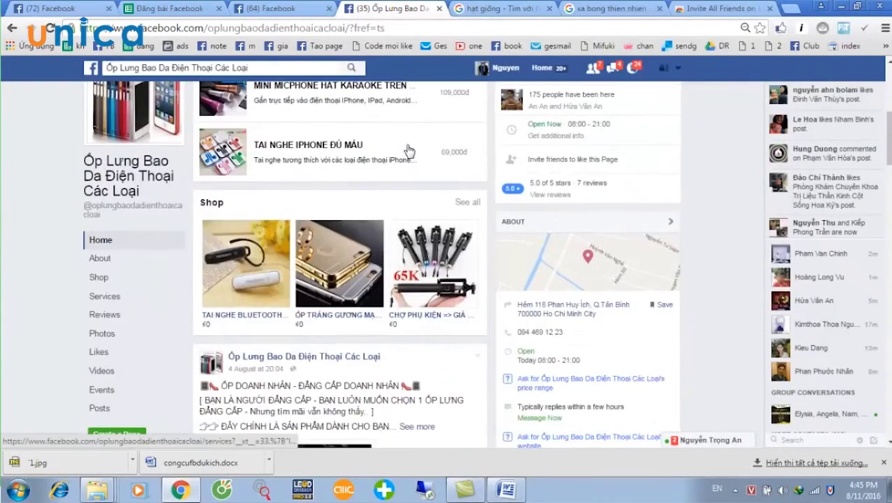
{"action": "scroll", "coordinate": [412, 150], "scroll_direction": "up", "scroll_amount": 5}
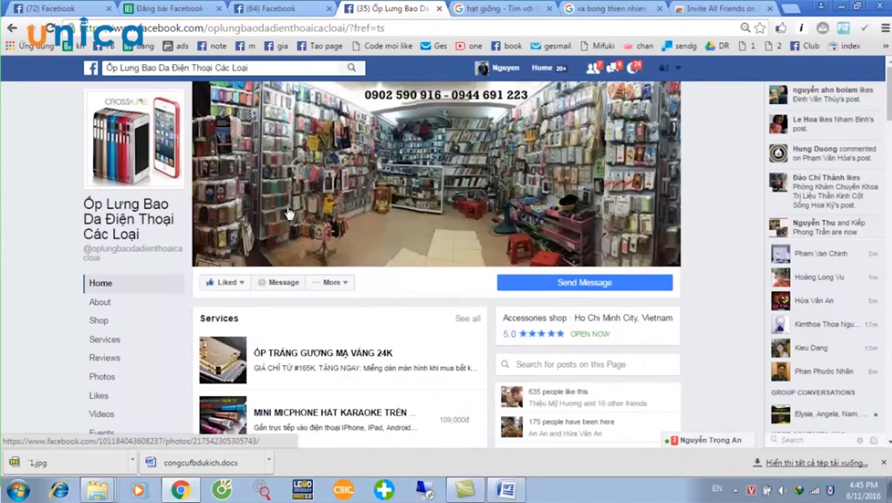
{"action": "scroll", "coordinate": [319, 201], "scroll_direction": "down", "scroll_amount": 2}
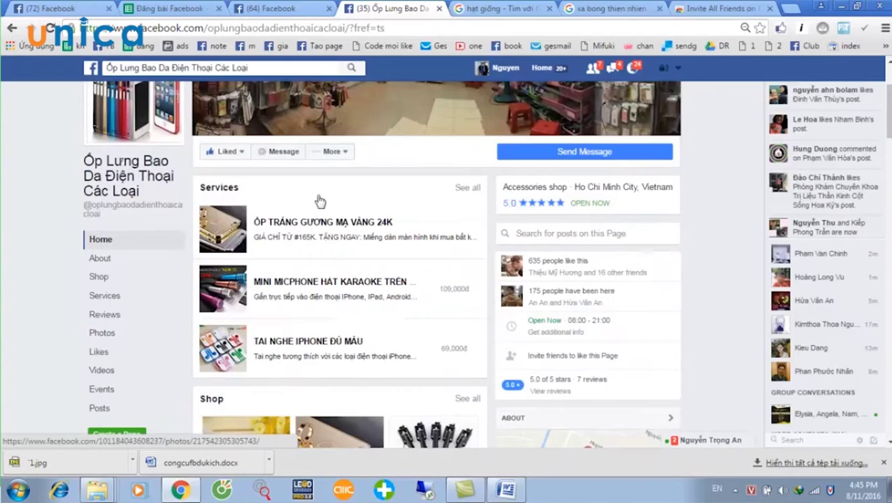
{"action": "scroll", "coordinate": [319, 201], "scroll_direction": "down", "scroll_amount": 4}
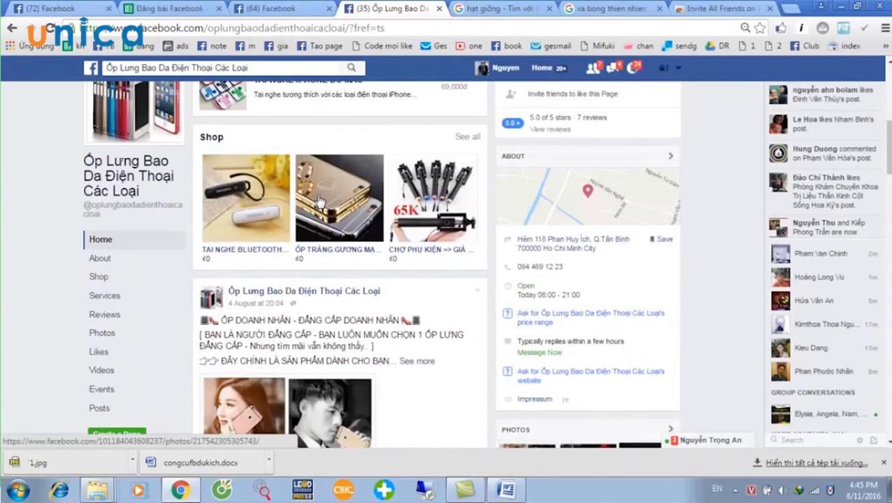
{"action": "scroll", "coordinate": [334, 201], "scroll_direction": "up", "scroll_amount": 2}
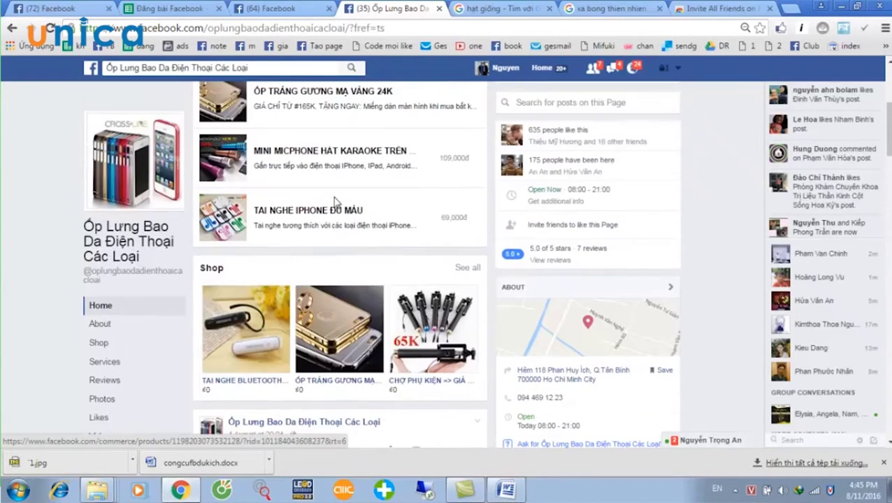
{"action": "scroll", "coordinate": [335, 202], "scroll_direction": "up", "scroll_amount": 4}
{"action": "scroll", "coordinate": [339, 205], "scroll_direction": "down", "scroll_amount": 5}
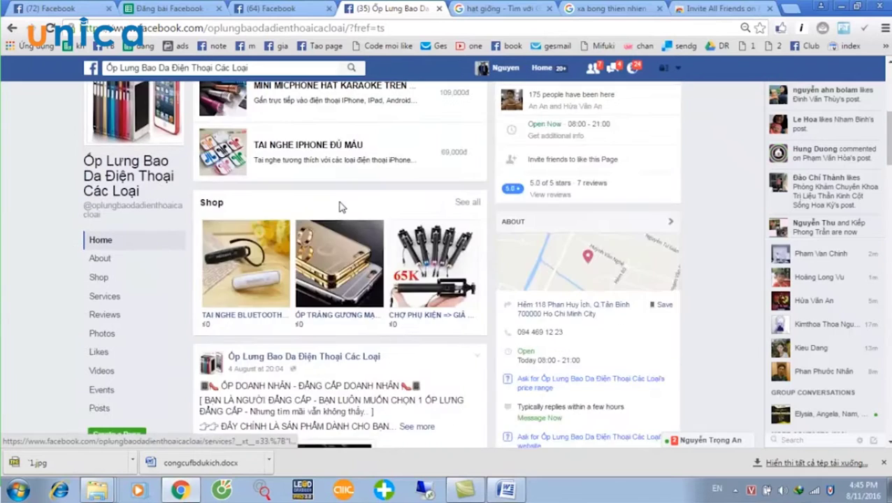
{"action": "scroll", "coordinate": [338, 206], "scroll_direction": "down", "scroll_amount": 4}
{"action": "scroll", "coordinate": [340, 207], "scroll_direction": "down", "scroll_amount": 4}
{"action": "scroll", "coordinate": [341, 204], "scroll_direction": "down", "scroll_amount": 2}
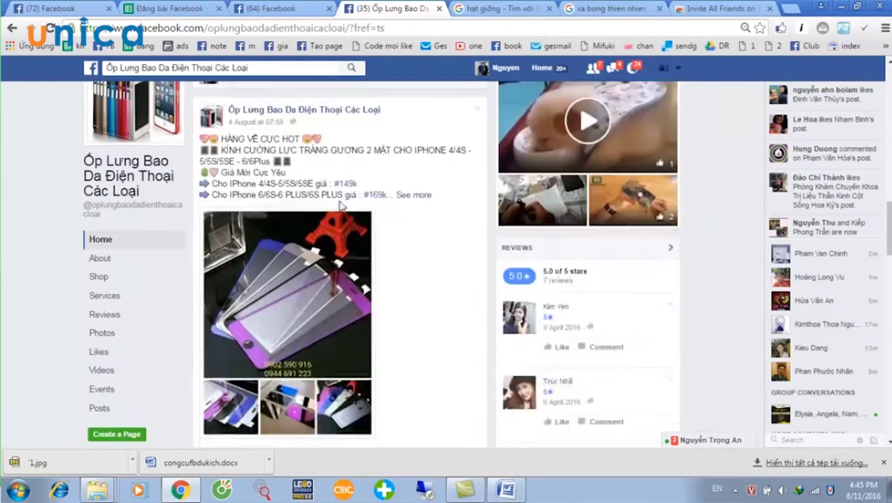
{"action": "scroll", "coordinate": [341, 205], "scroll_direction": "down", "scroll_amount": 5}
{"action": "scroll", "coordinate": [339, 205], "scroll_direction": "down", "scroll_amount": 5}
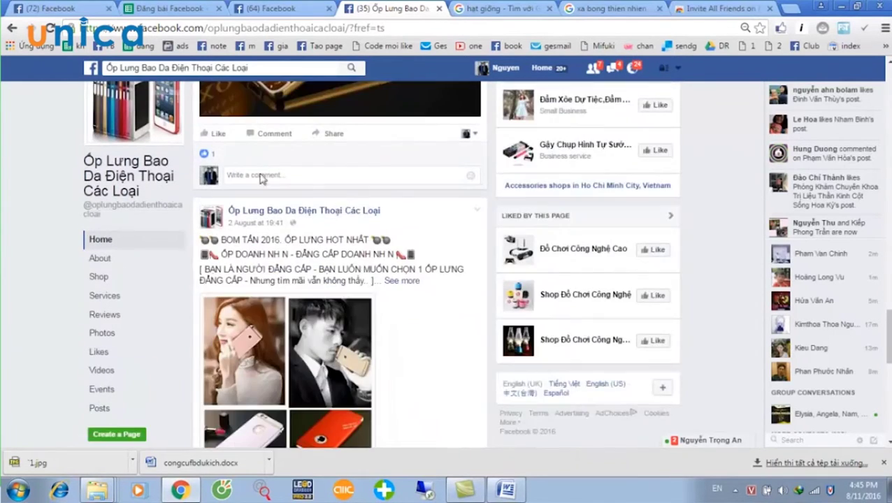
Click on the shop page and scroll back up through it
{"action": "left_click", "coordinate": [239, 70]}
{"action": "left_click", "coordinate": [440, 220]}
{"action": "scroll", "coordinate": [440, 223], "scroll_direction": "up", "scroll_amount": 5}
{"action": "scroll", "coordinate": [447, 245], "scroll_direction": "up", "scroll_amount": 5}
{"action": "scroll", "coordinate": [448, 248], "scroll_direction": "up", "scroll_amount": 10}
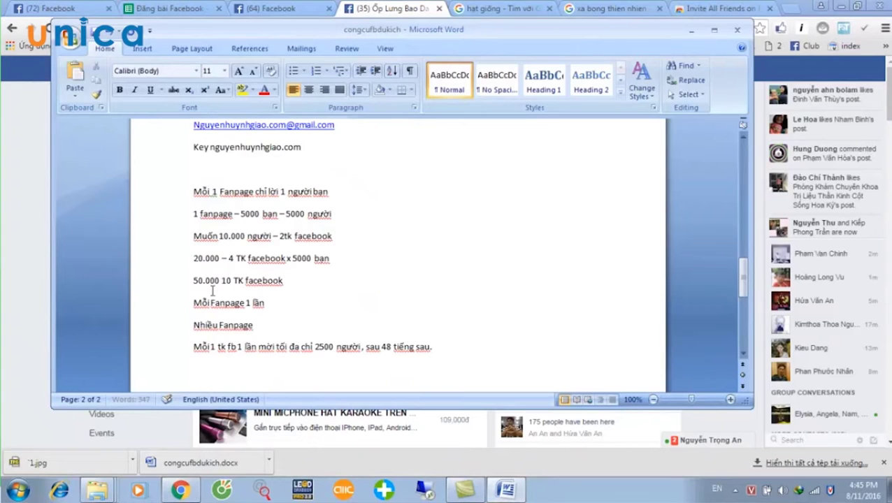
At the end of the Word notes, type 'Xây dựng hệ thống Fanpage' and '5 Bước xây dựng hệ thống' on separate lines
{"action": "left_click", "coordinate": [506, 489]}
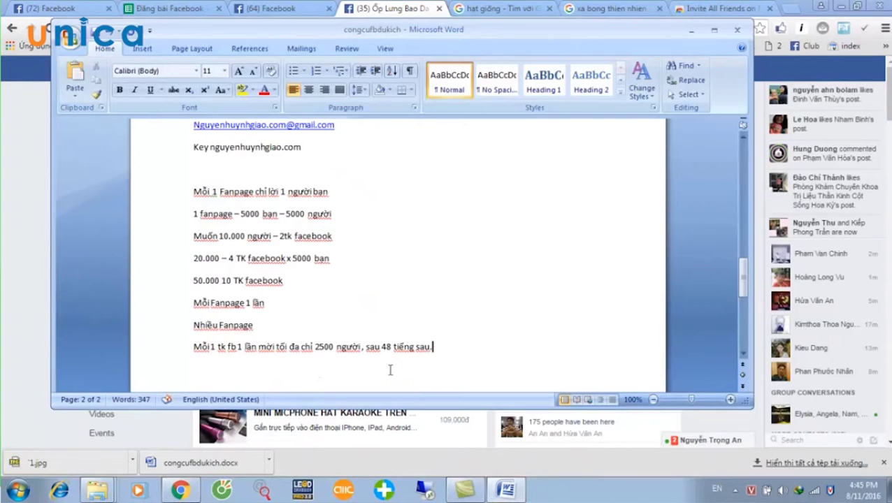
{"action": "key", "text": "Return"}
{"action": "key", "text": "Return"}
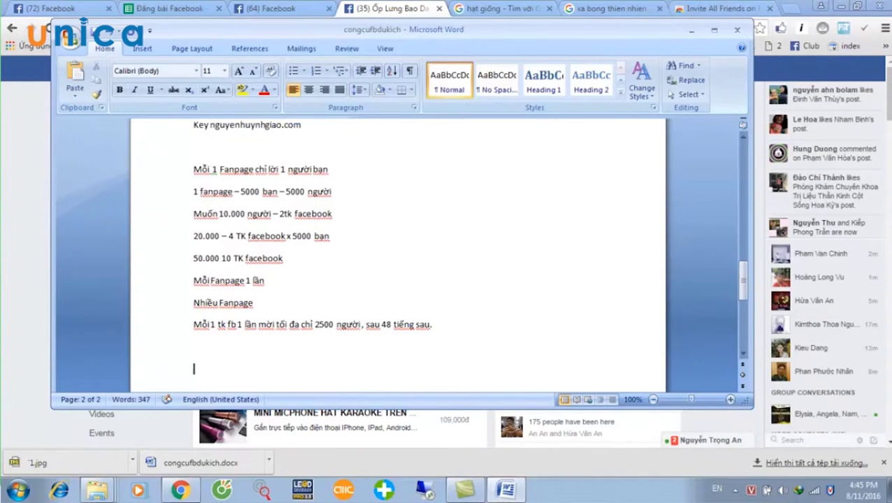
{"action": "key", "text": "BackSpace"}
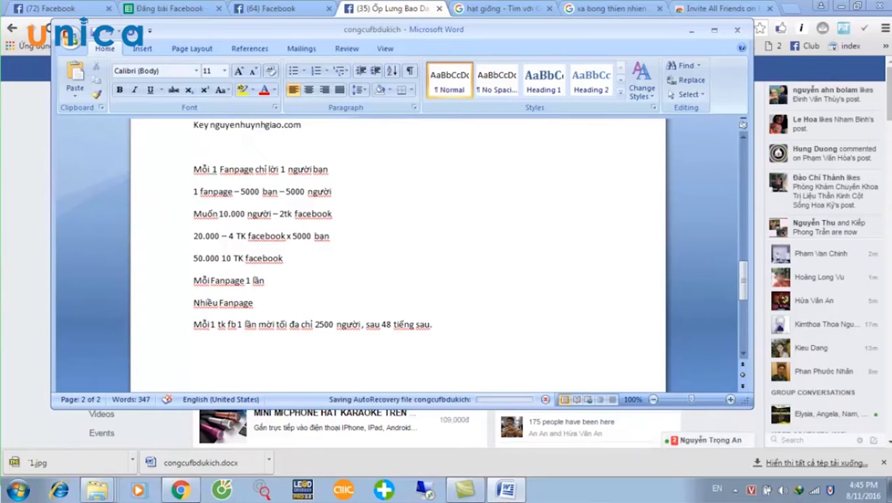
{"action": "type", "text": "Xây he"}
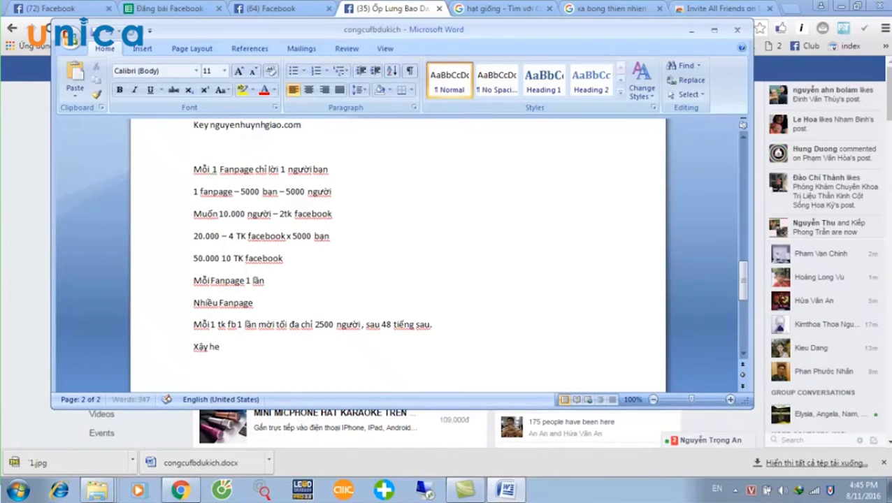
{"action": "key", "text": "BackSpace"}
{"action": "key", "text": "BackSpace"}
{"action": "type", "text": "dựng hệ th"}
{"action": "type", "text": "ống Fanpag"}
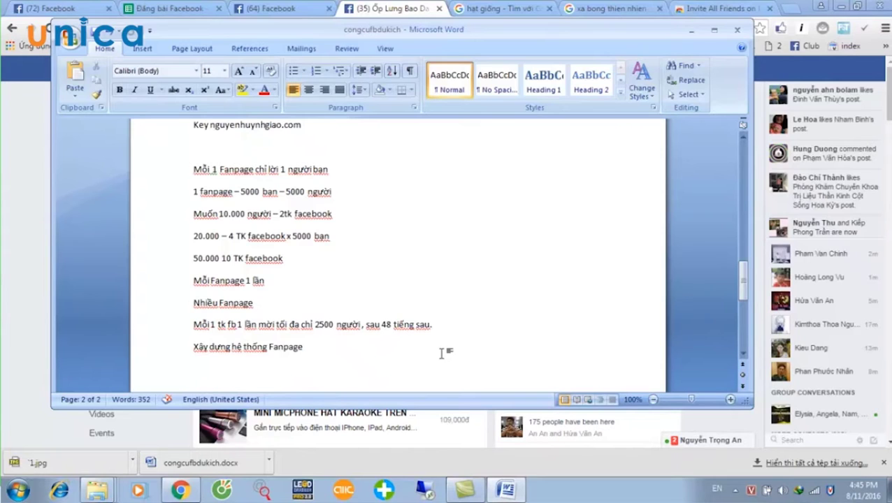
{"action": "key", "text": "Return"}
{"action": "type", "text": "5"}
{"action": "type", "text": " Bước"}
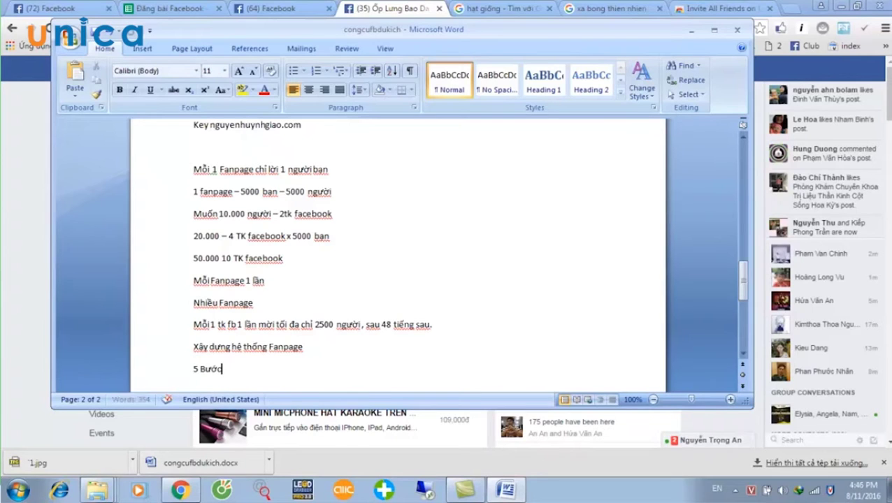
{"action": "type", "text": " xây d"}
{"action": "type", "text": "ựng"}
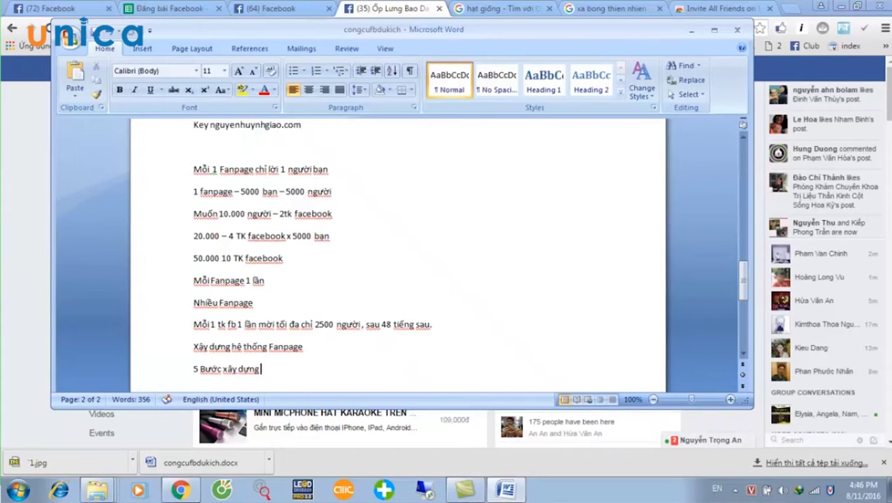
{"action": "type", "text": " hệ tho"}
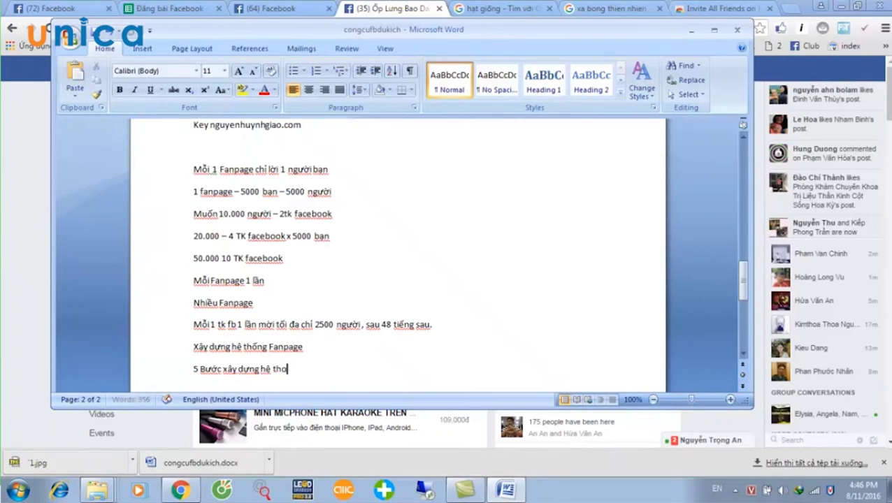
{"action": "type", "text": "ông"}
{"action": "key", "text": "Return"}
{"action": "key", "text": "Return"}
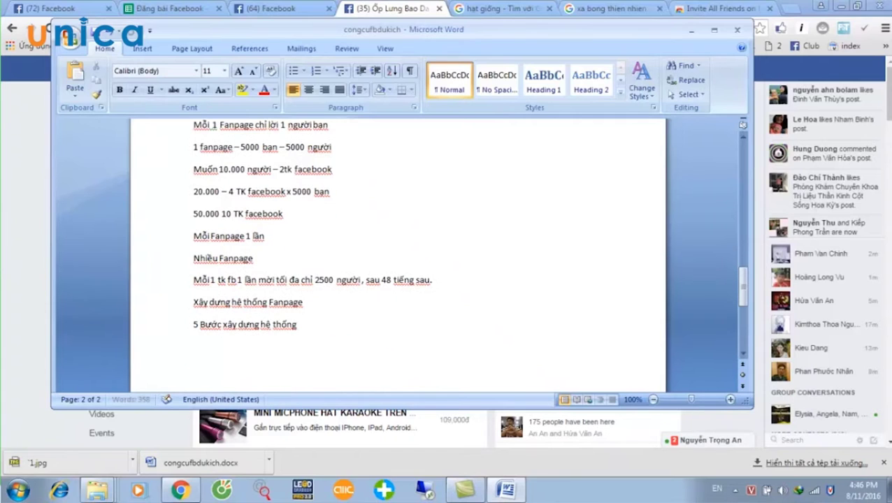
Start the numbered list with '1. Đơn giản hóa' and 'Hệ thống hóa'
{"action": "type", "text": "-"}
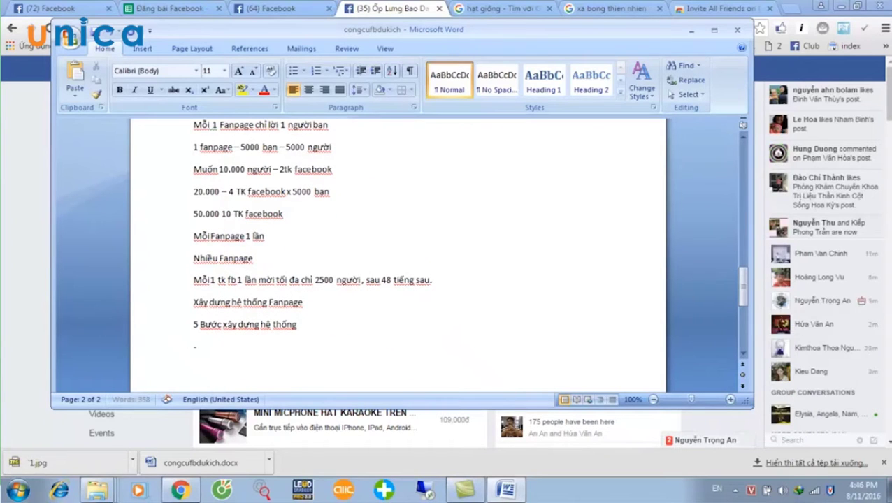
{"action": "key", "text": "BackSpace"}
{"action": "type", "text": "1 "}
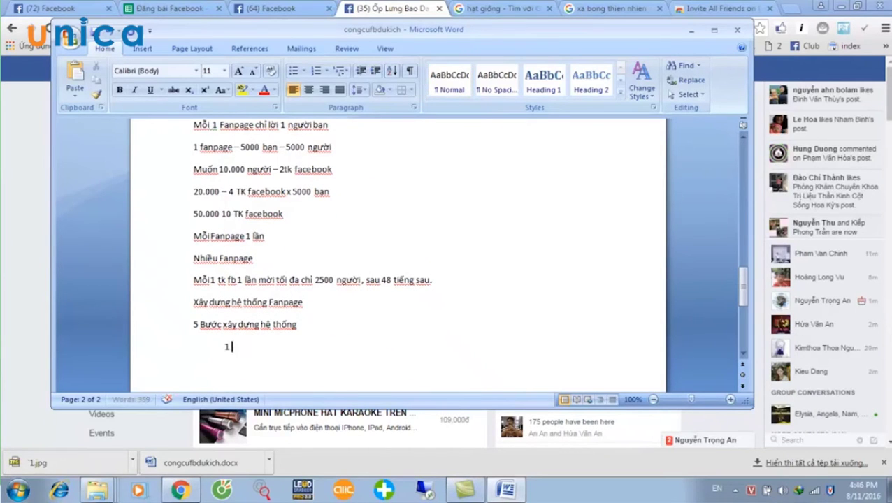
{"action": "type", "text": ". Đơn"}
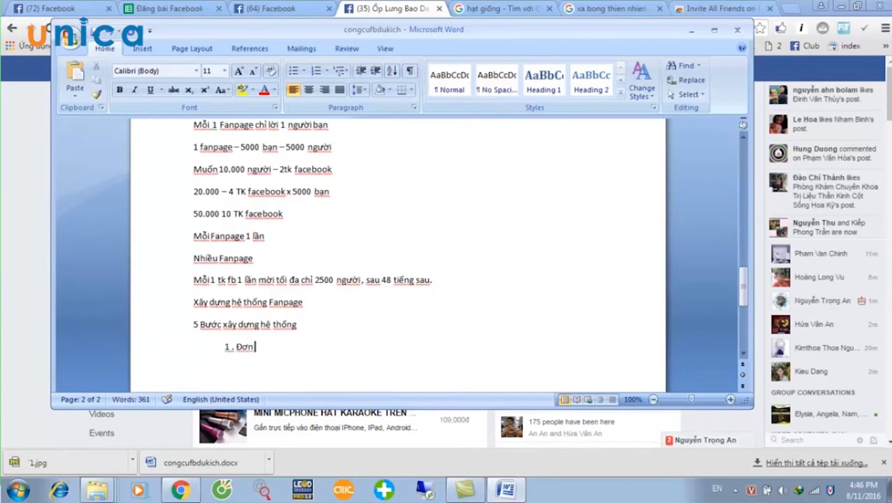
{"action": "type", "text": " giản"}
{"action": "type", "text": " hóa."}
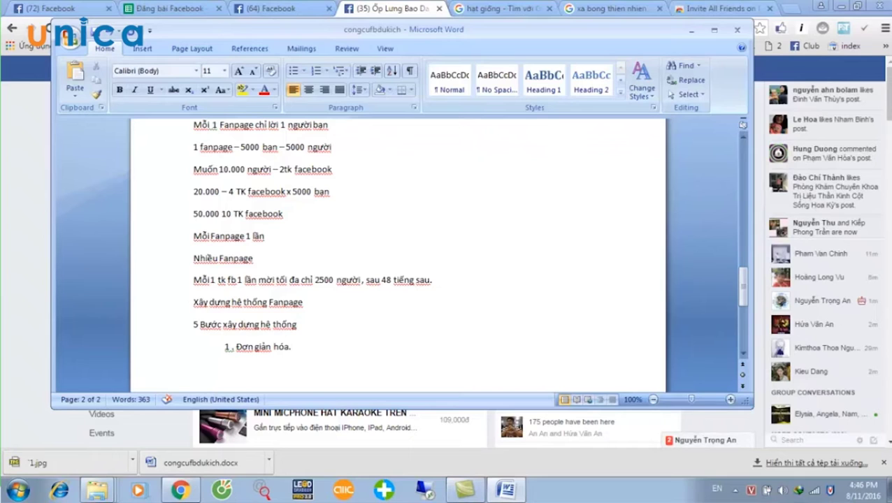
{"action": "key", "text": "Left"}
{"action": "key", "text": "Left"}
{"action": "key", "text": "Left"}
{"action": "key", "text": "Left"}
{"action": "key", "text": "End"}
{"action": "key", "text": "BackSpace"}
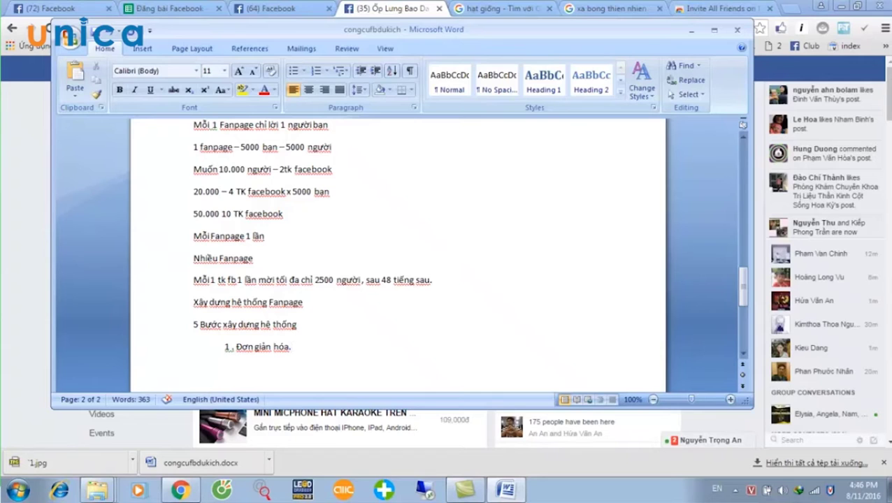
{"action": "key", "text": "Return"}
{"action": "type", "text": "Hệ th"}
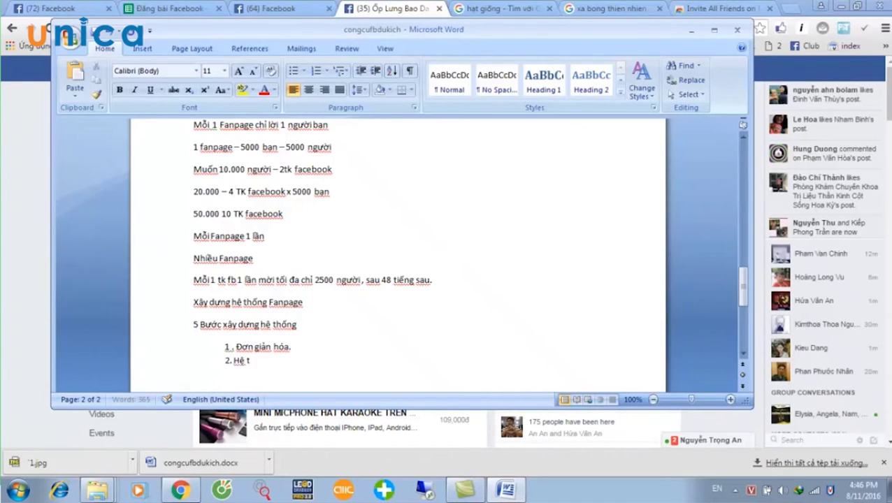
{"action": "type", "text": "ống hóa"}
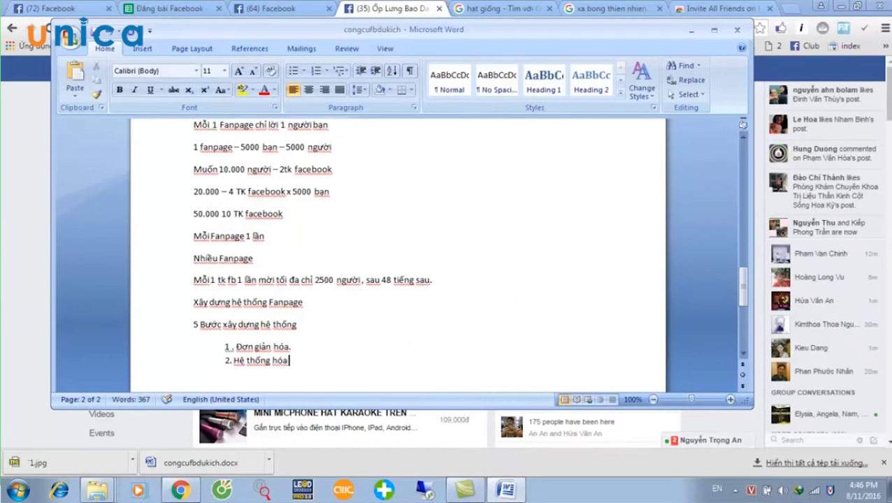
Add the remaining steps Nhân bản hóa, Tối ưu hóa and Tự động hóa
{"action": "left_click_drag", "start_coordinate": [475, 408], "coordinate": [475, 442]}
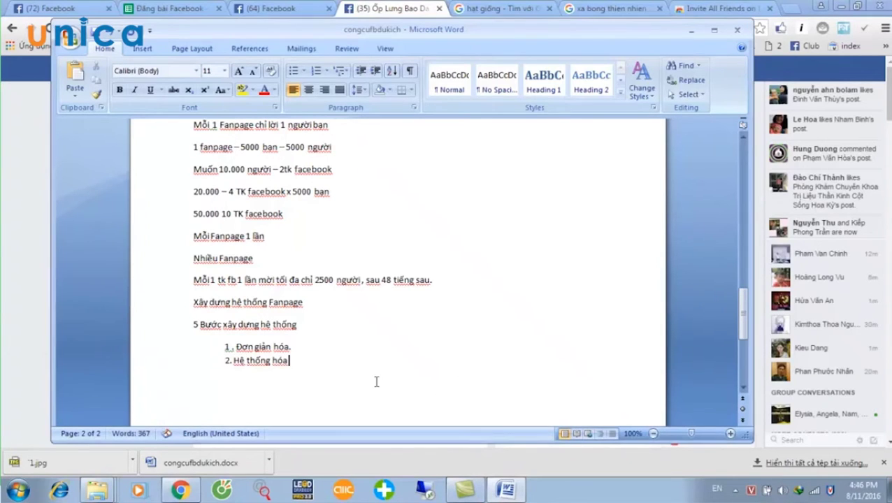
{"action": "type", "text": "."}
{"action": "type", "text": "."}
{"action": "type", "text": " Nh"}
{"action": "type", "text": "af"}
{"action": "key", "text": "BackSpace"}
{"action": "key", "text": "BackSpace"}
{"action": "type", "text": "ha"}
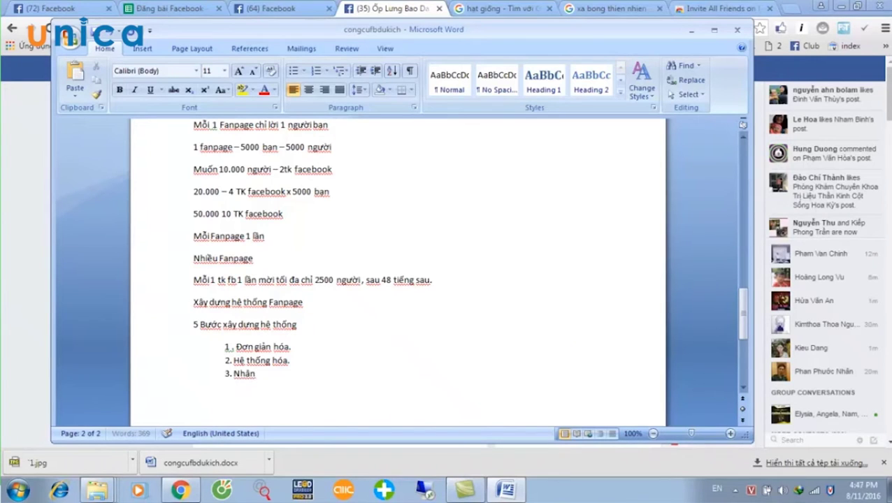
{"action": "type", "text": "wf hoas"}
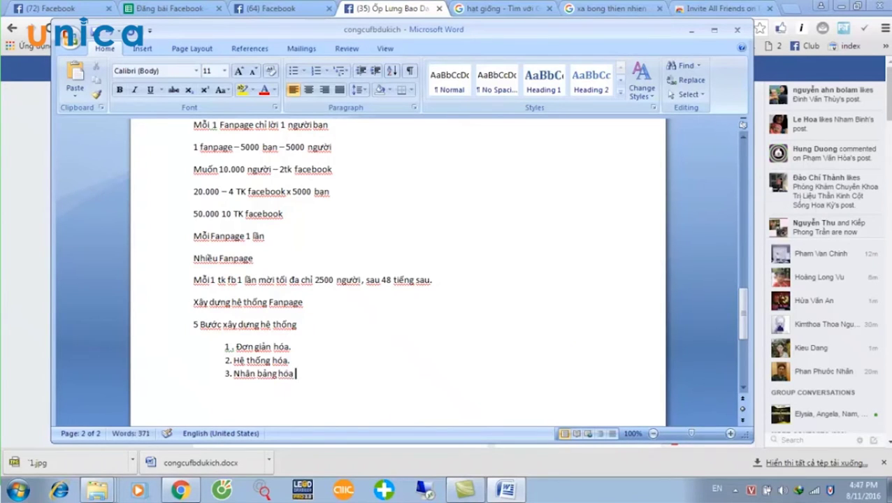
{"action": "type", "text": "."}
{"action": "key", "text": "Return"}
{"action": "type", "text": "4."}
{"action": "type", "text": " To"}
{"action": "type", "text": " ưu"}
{"action": "type", "text": "."}
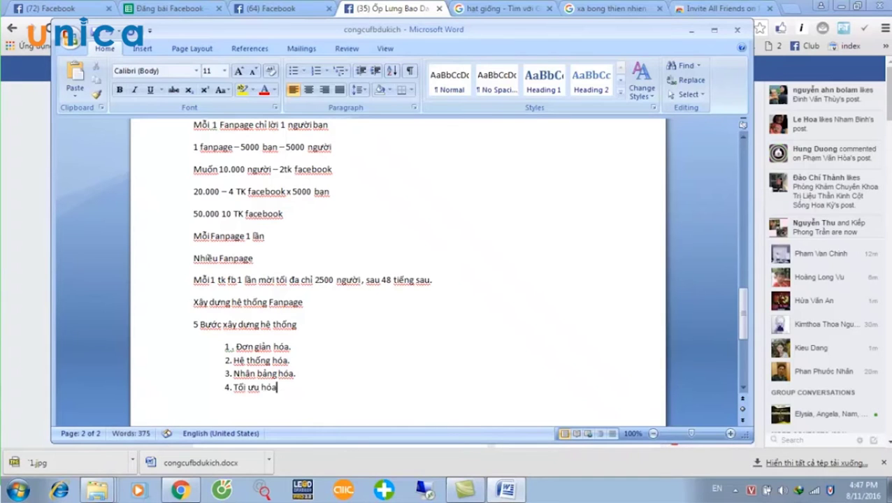
{"action": "key", "text": "Return"}
{"action": "type", "text": "5."}
{"action": "type", "text": " Tu"}
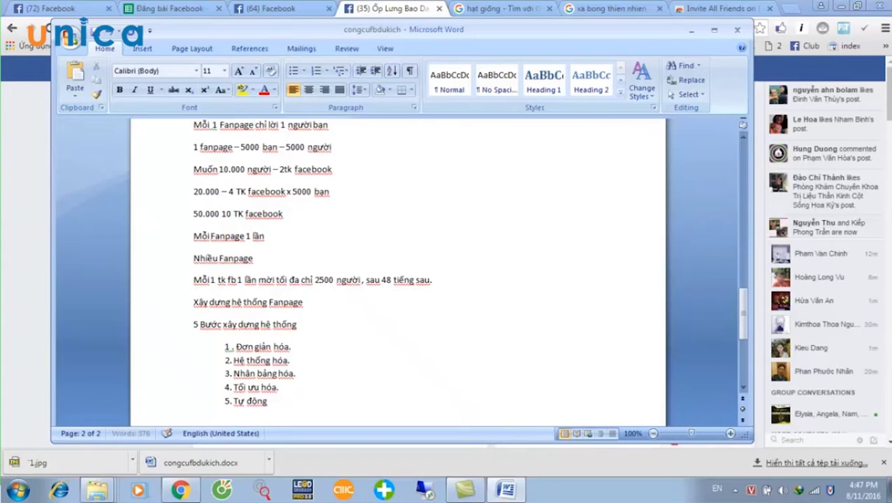
{"action": "type", "text": " hoas."}
Return to the Facebook shop Fanpage and scroll through its Services listings
{"action": "left_click", "coordinate": [181, 491]}
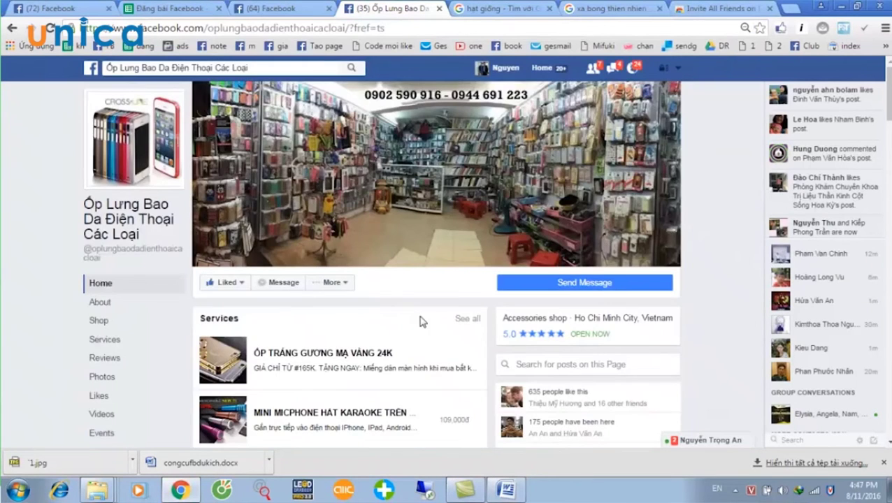
{"action": "scroll", "coordinate": [419, 325], "scroll_direction": "down", "scroll_amount": 2}
{"action": "scroll", "coordinate": [412, 328], "scroll_direction": "up", "scroll_amount": 2}
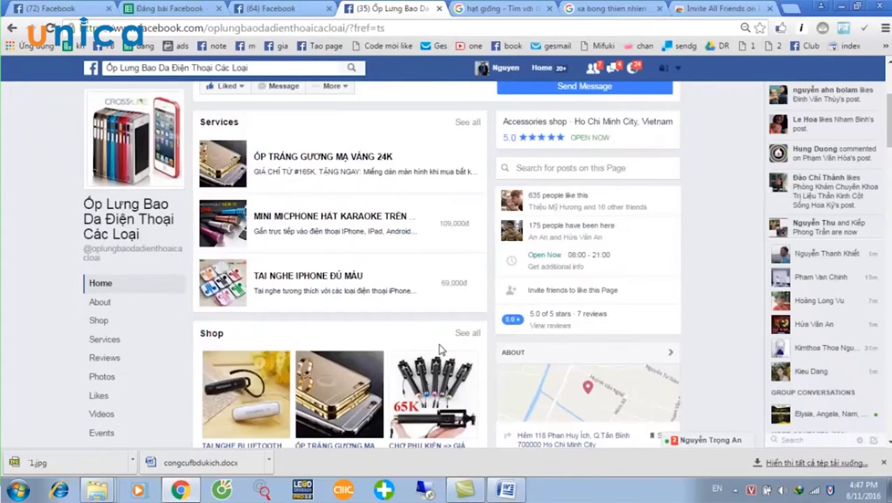
{"action": "scroll", "coordinate": [440, 350], "scroll_direction": "up", "scroll_amount": 3}
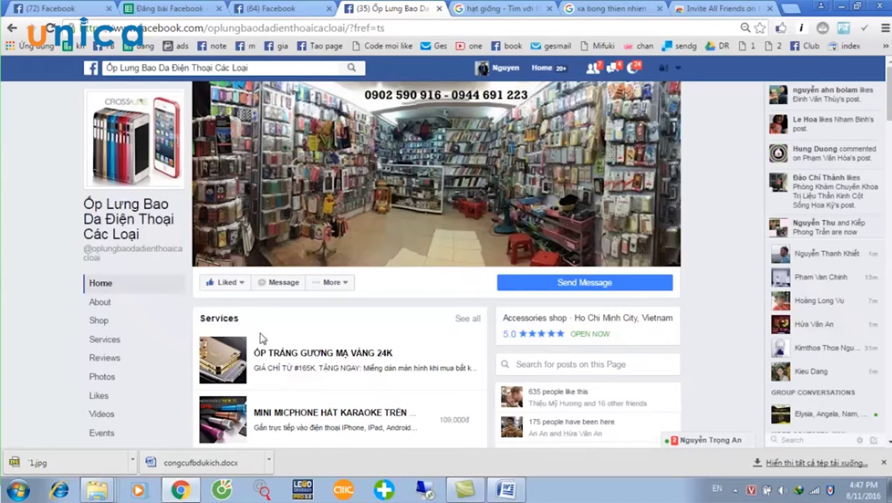
Below the five-step list, add a new line reading '10 Tên Fanpage :'
{"action": "left_click", "coordinate": [514, 490]}
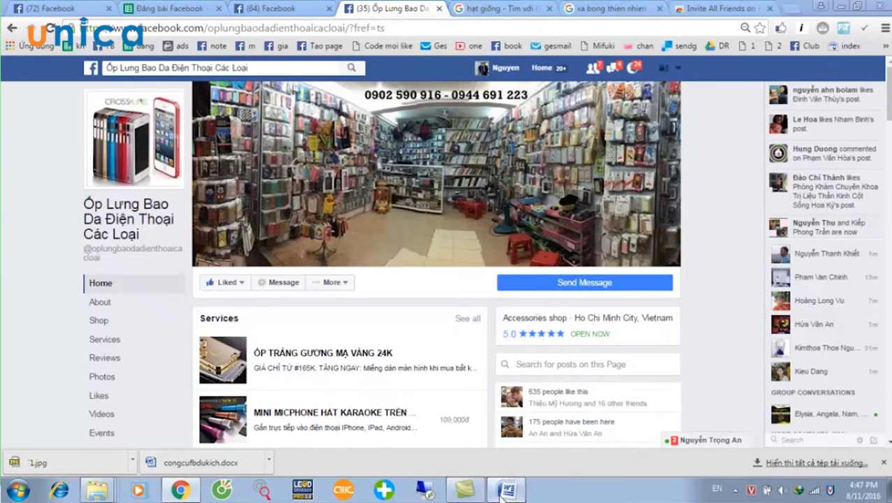
{"action": "scroll", "coordinate": [317, 413], "scroll_direction": "down", "scroll_amount": 1}
{"action": "key", "text": "Return"}
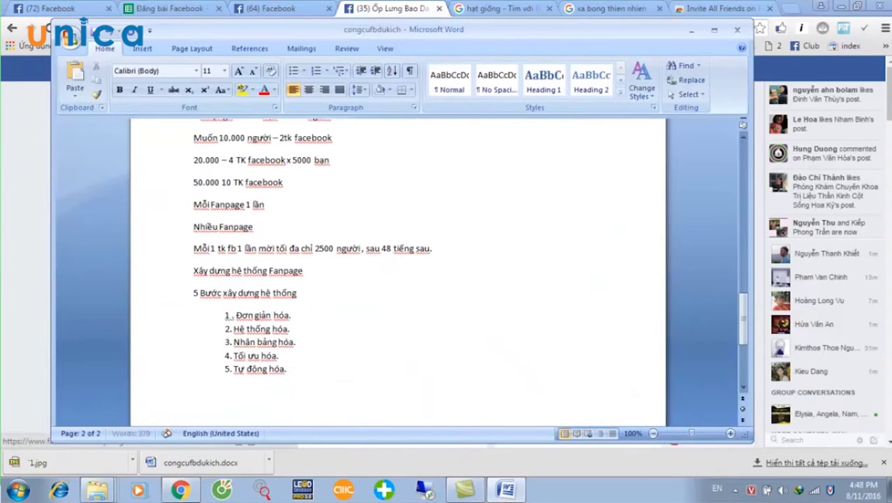
{"action": "key", "text": "Return"}
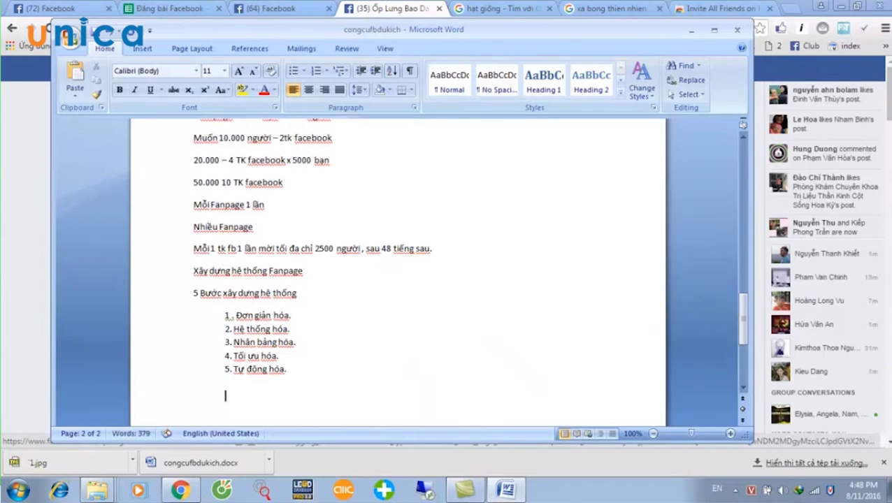
{"action": "type", "text": "10 Tên"}
{"action": "type", "text": " F"}
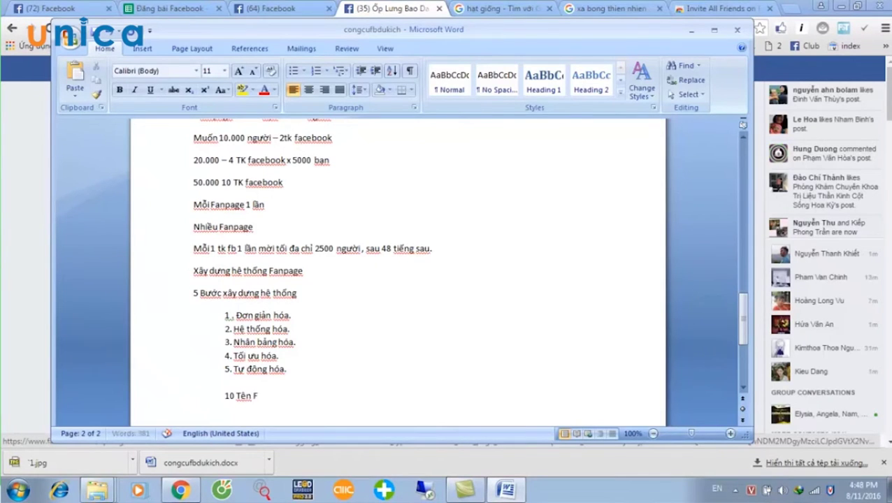
{"action": "type", "text": "anpage :"}
{"action": "left_click", "coordinate": [5, 170]}
In the Đăng bài Facebook spreadsheet, check the stt, tEN and id headings, then view the Hoc marketting sheet
{"action": "left_click", "coordinate": [164, 8]}
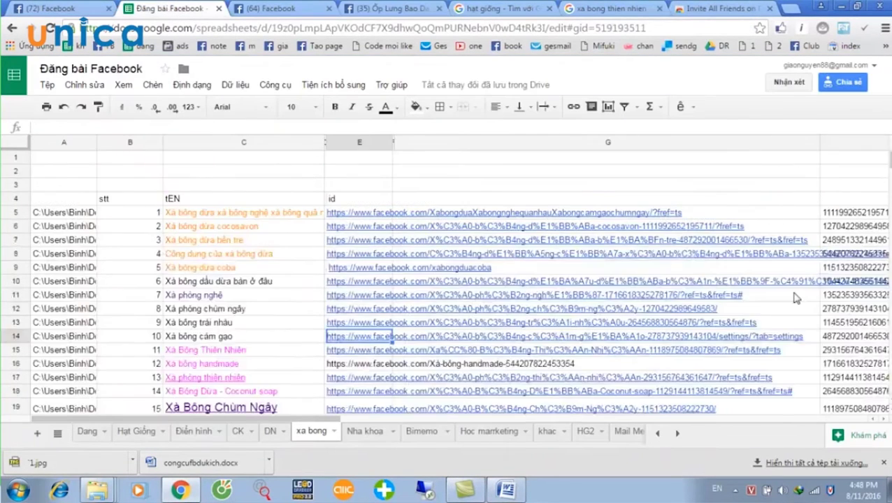
{"action": "scroll", "coordinate": [297, 312], "scroll_direction": "down", "scroll_amount": 1}
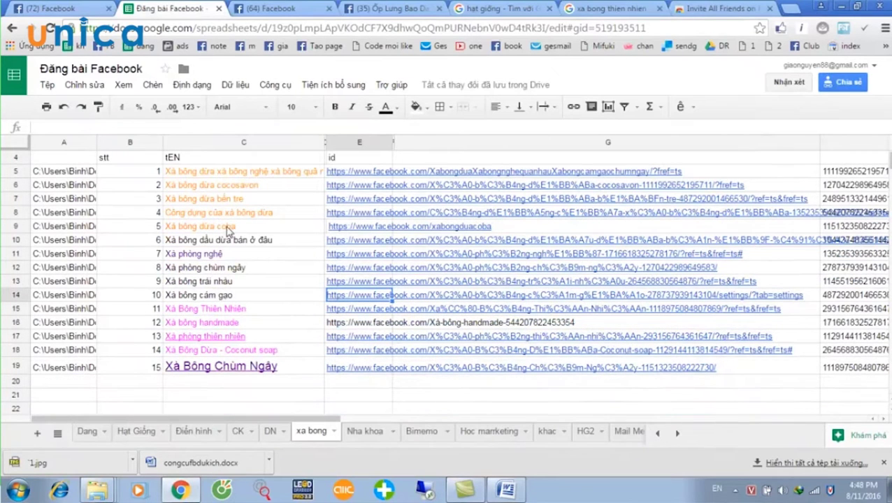
{"action": "scroll", "coordinate": [249, 254], "scroll_direction": "up", "scroll_amount": 1}
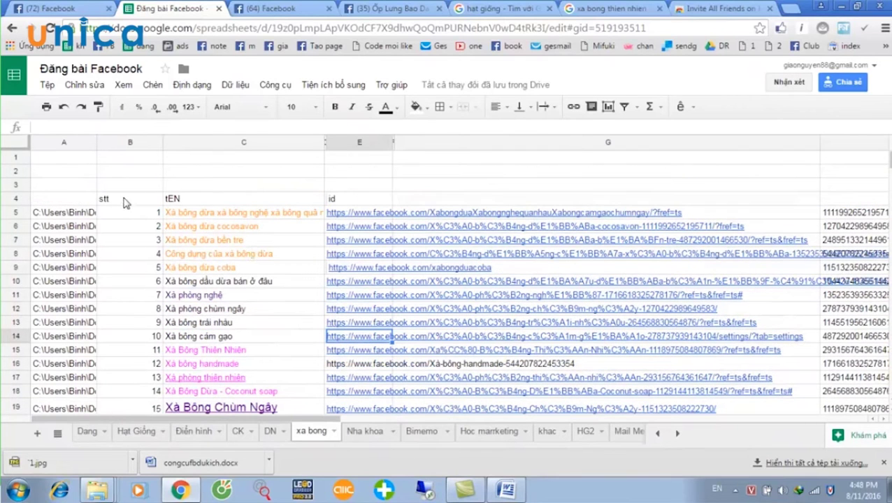
{"action": "left_click", "coordinate": [125, 202]}
{"action": "left_click", "coordinate": [205, 202]}
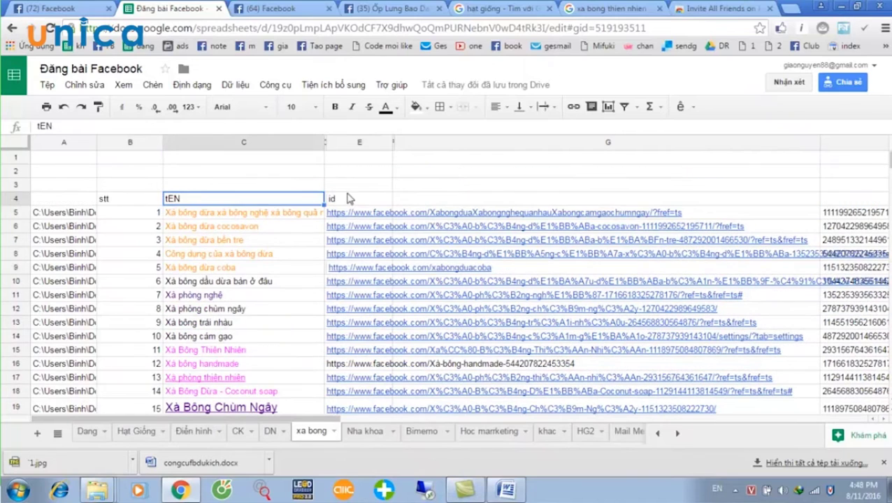
{"action": "left_click", "coordinate": [347, 198]}
{"action": "scroll", "coordinate": [304, 314], "scroll_direction": "down", "scroll_amount": 2}
{"action": "left_click", "coordinate": [482, 431]}
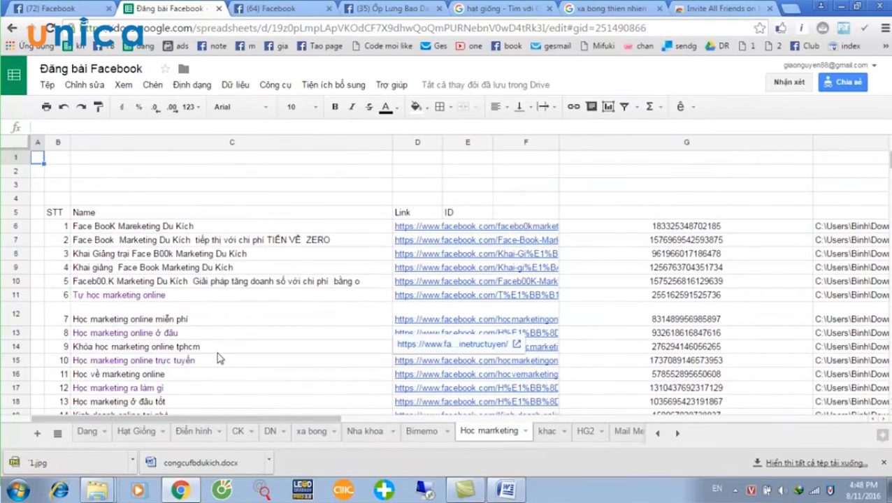
{"action": "scroll", "coordinate": [221, 358], "scroll_direction": "down", "scroll_amount": 1}
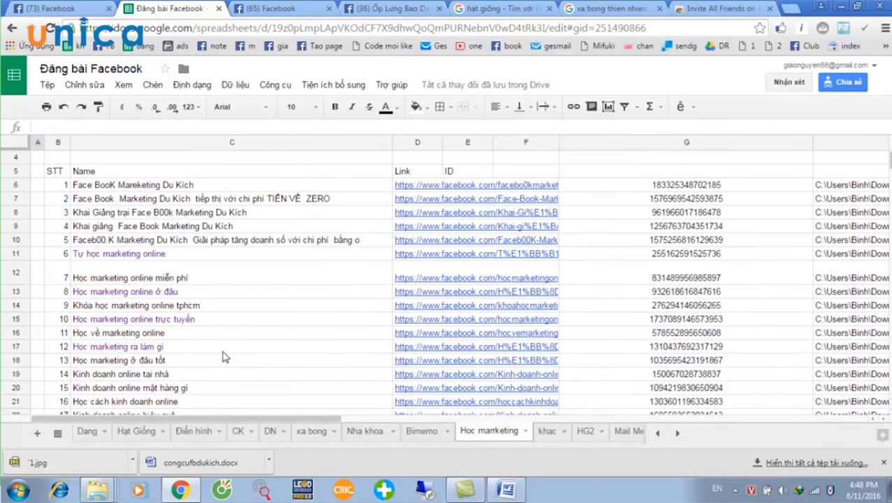
{"action": "scroll", "coordinate": [224, 357], "scroll_direction": "up", "scroll_amount": 1}
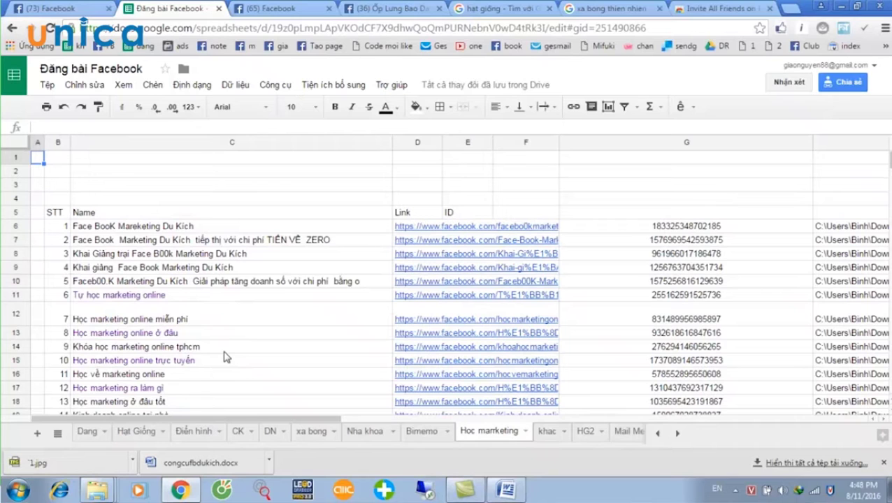
{"action": "left_click", "coordinate": [505, 489]}
{"action": "scroll", "coordinate": [357, 335], "scroll_direction": "down", "scroll_amount": 2}
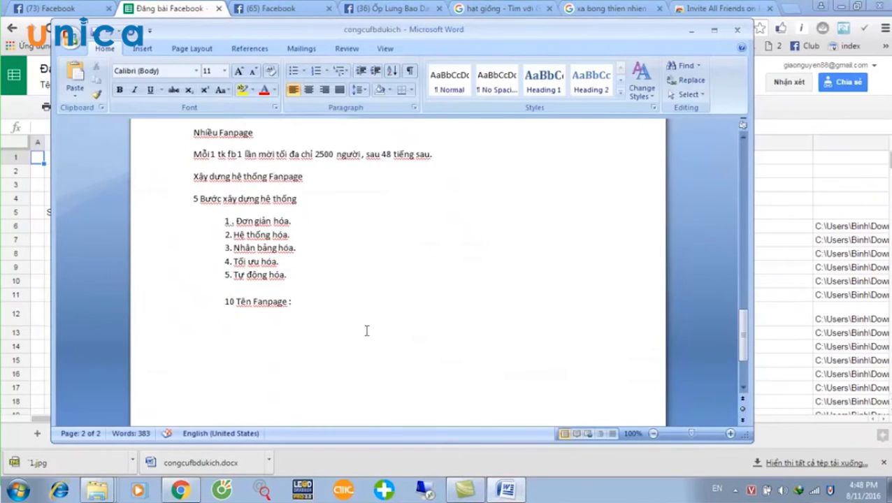
{"action": "scroll", "coordinate": [367, 331], "scroll_direction": "up", "scroll_amount": 3}
{"action": "scroll", "coordinate": [218, 340], "scroll_direction": "down", "scroll_amount": 1}
{"action": "scroll", "coordinate": [252, 335], "scroll_direction": "up", "scroll_amount": 2}
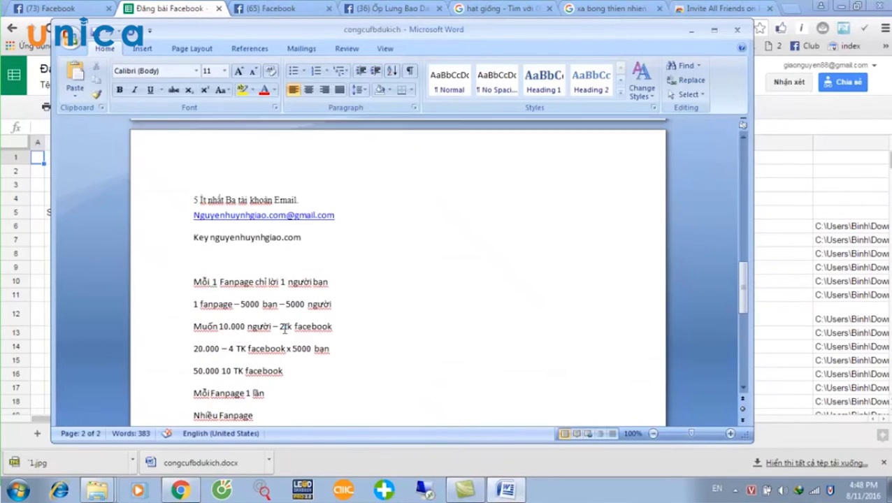
{"action": "scroll", "coordinate": [280, 330], "scroll_direction": "up", "scroll_amount": 3}
{"action": "scroll", "coordinate": [284, 328], "scroll_direction": "up", "scroll_amount": 1}
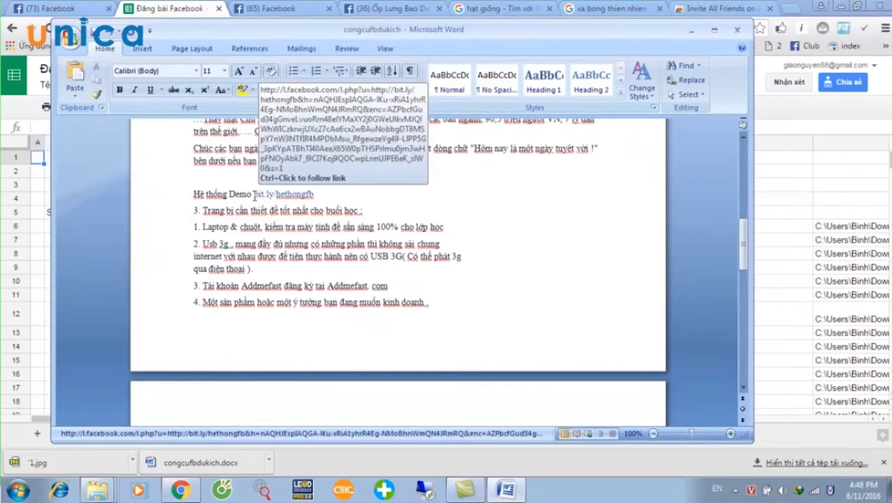
{"action": "left_click_drag", "start_coordinate": [254, 194], "coordinate": [315, 193]}
{"action": "left_click", "coordinate": [454, 193]}
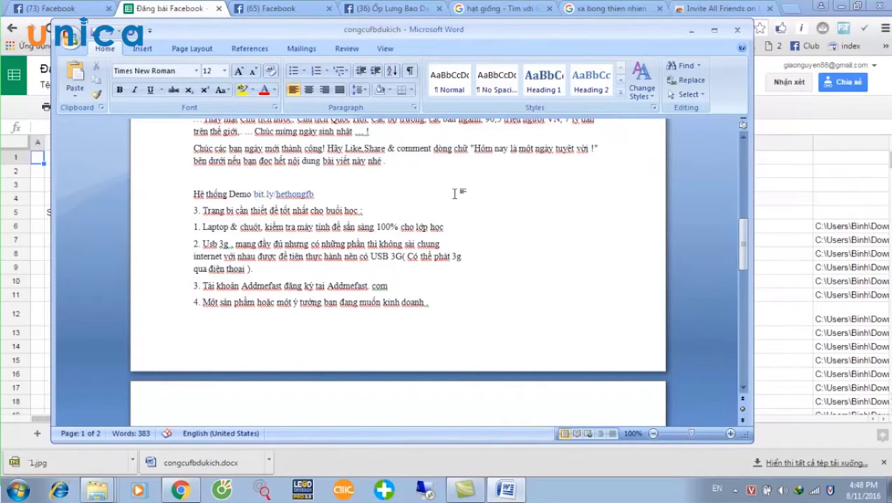
On the Nha khoa sheet, select the dental Fanpage names in the Tên column to count them
{"action": "left_click", "coordinate": [690, 30]}
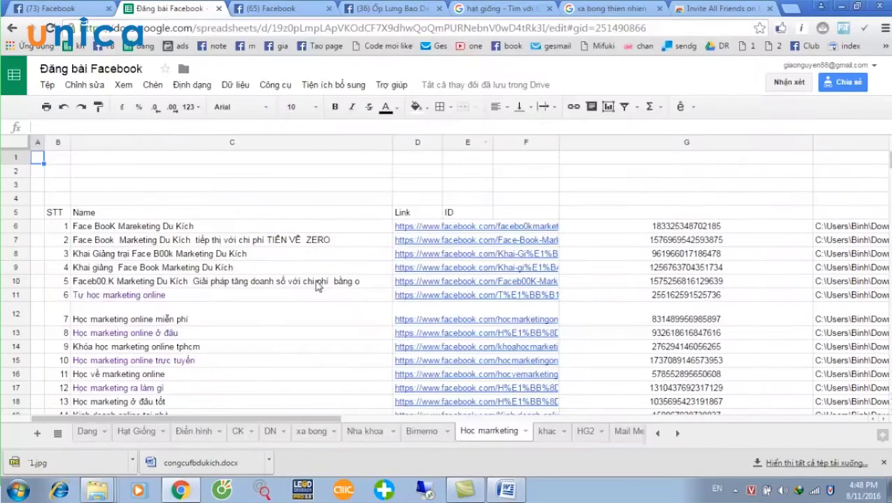
{"action": "scroll", "coordinate": [279, 316], "scroll_direction": "down", "scroll_amount": 1}
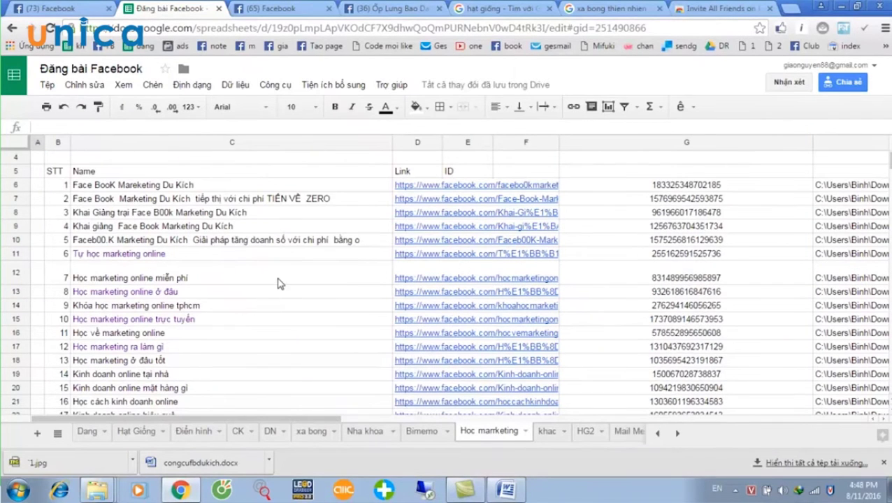
{"action": "scroll", "coordinate": [278, 284], "scroll_direction": "down", "scroll_amount": 3}
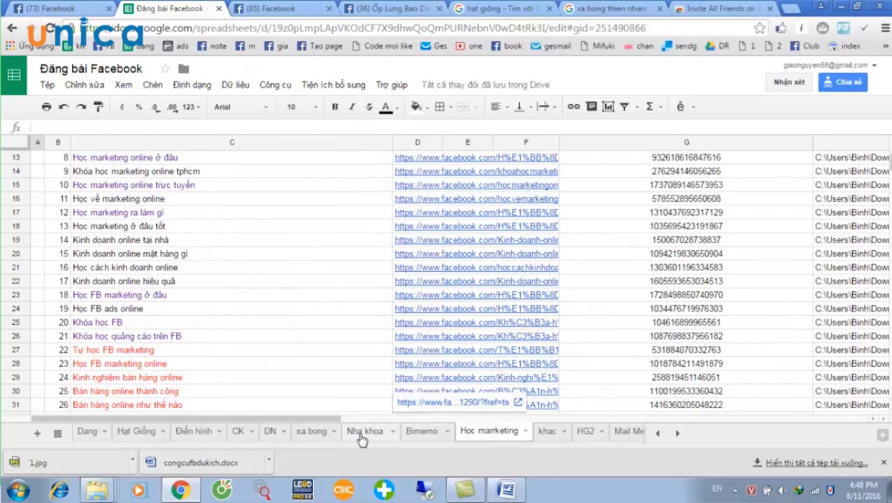
{"action": "left_click", "coordinate": [364, 431]}
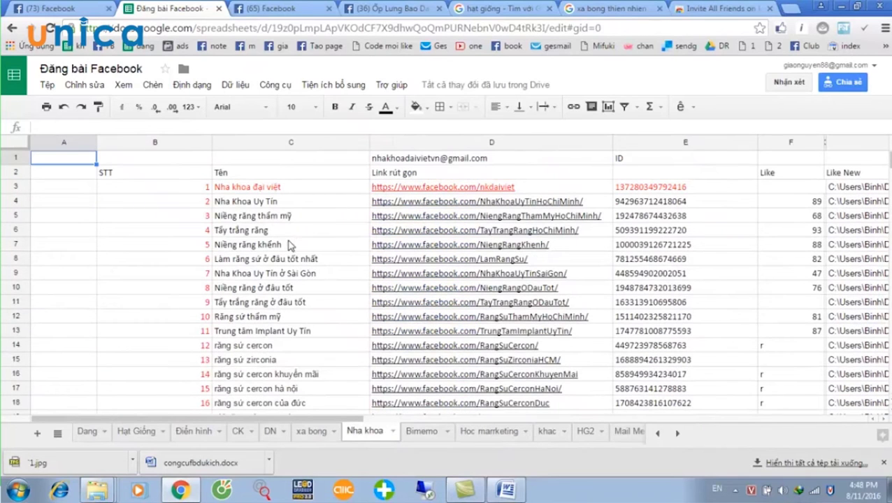
{"action": "left_click_drag", "start_coordinate": [242, 189], "coordinate": [267, 322]}
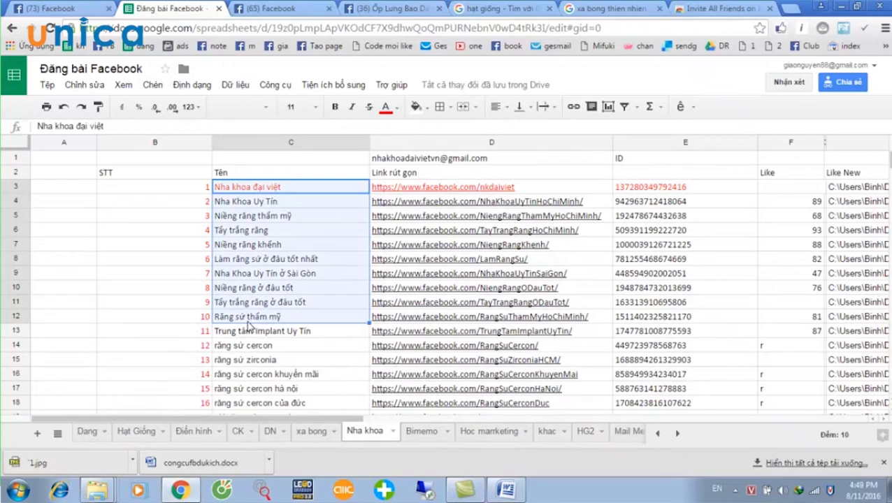
{"action": "left_click", "coordinate": [412, 188]}
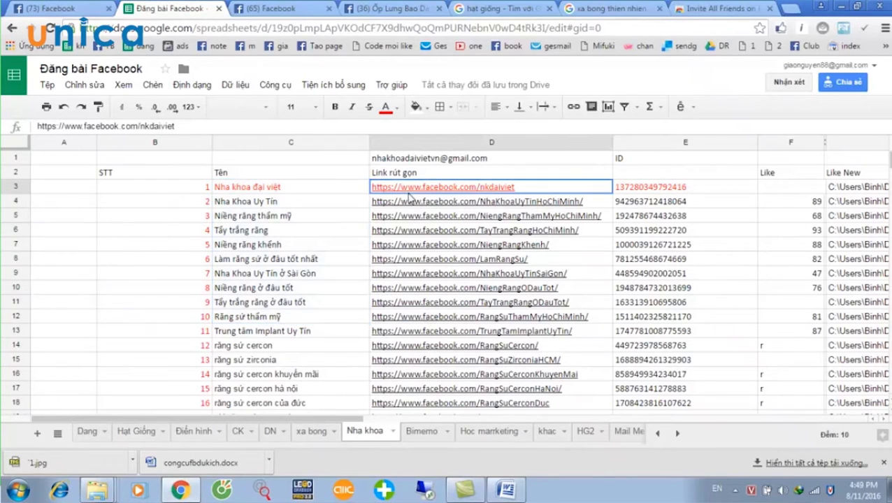
{"action": "left_click", "coordinate": [145, 302]}
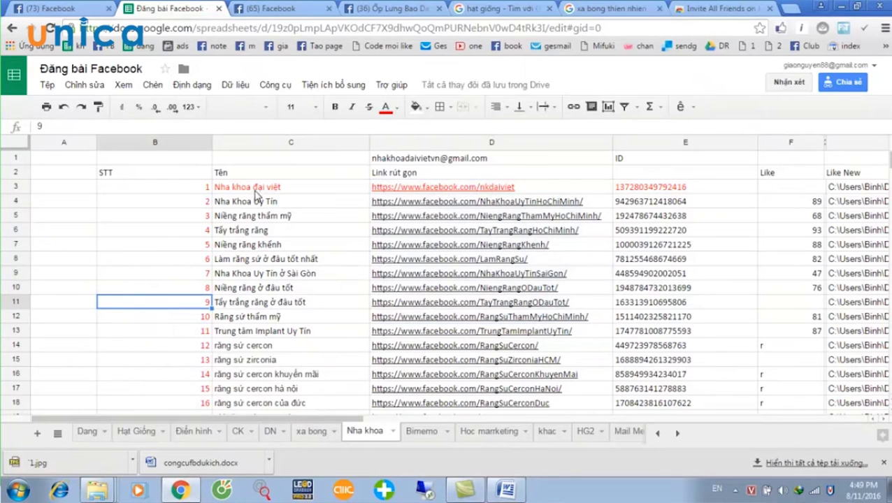
{"action": "left_click", "coordinate": [257, 191]}
{"action": "left_click", "coordinate": [272, 305], "text": "shift"}
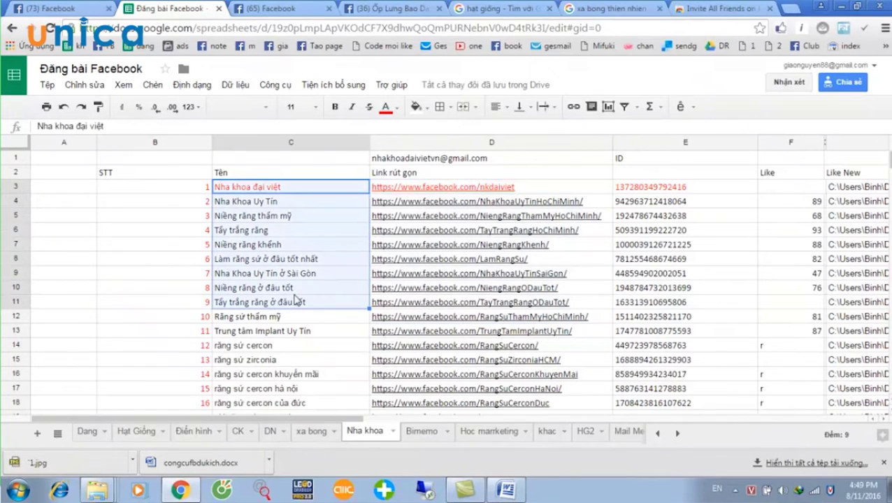
{"action": "left_click", "coordinate": [140, 302]}
{"action": "mouse_move", "coordinate": [464, 288]}
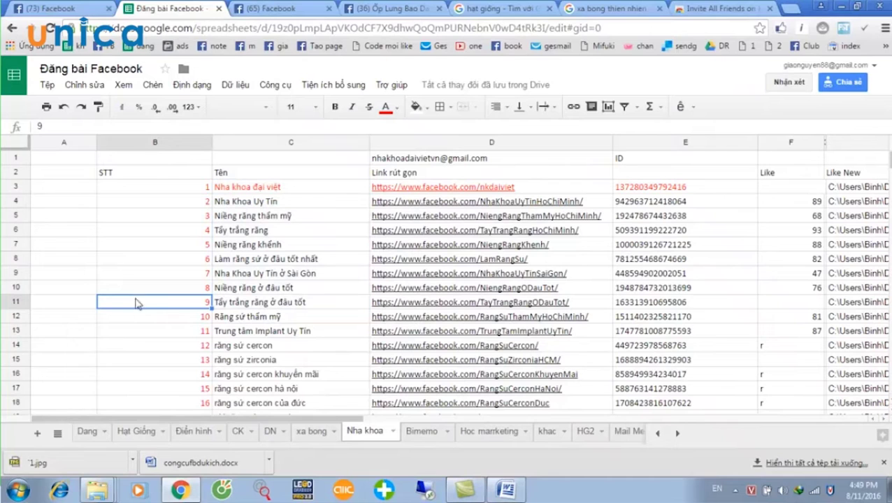
Under '10 Tên Fanpage :', add the bullet '- Tên theo thương hiệu ('
{"action": "left_click", "coordinate": [506, 489]}
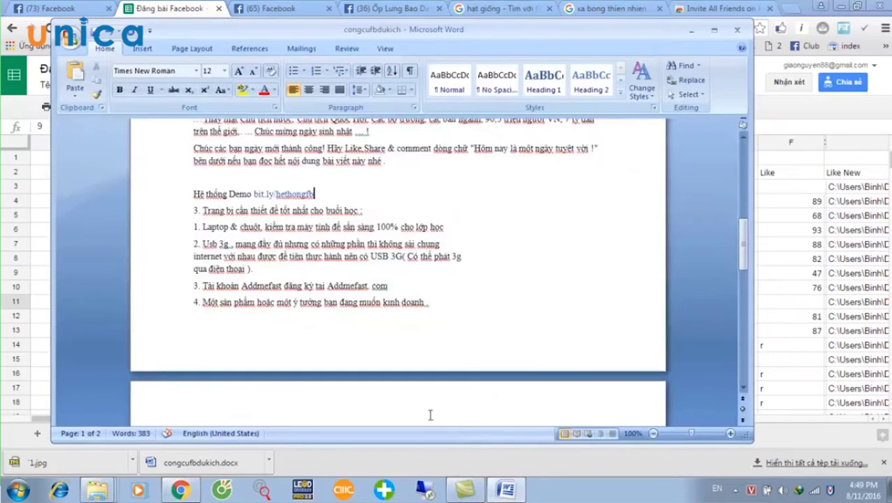
{"action": "scroll", "coordinate": [371, 308], "scroll_direction": "down", "scroll_amount": 10}
{"action": "scroll", "coordinate": [377, 297], "scroll_direction": "down", "scroll_amount": 3}
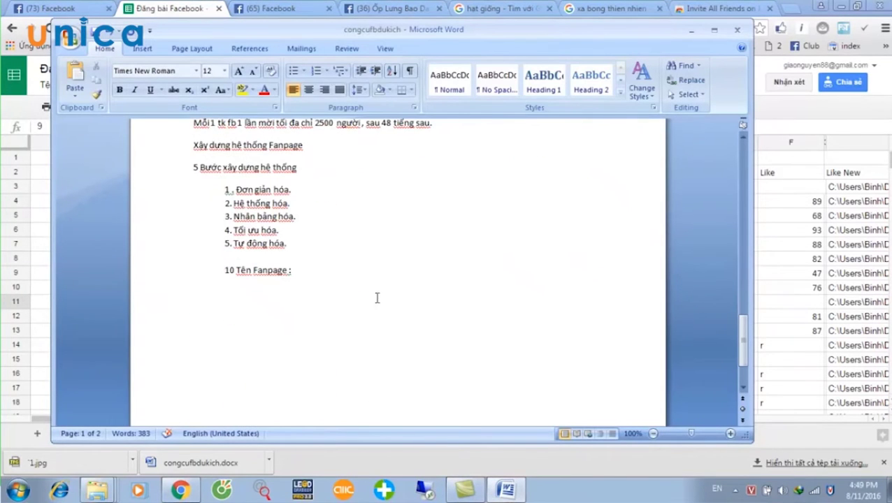
{"action": "left_click", "coordinate": [275, 259]}
{"action": "key", "text": "Return"}
{"action": "type", "text": "- Tê"}
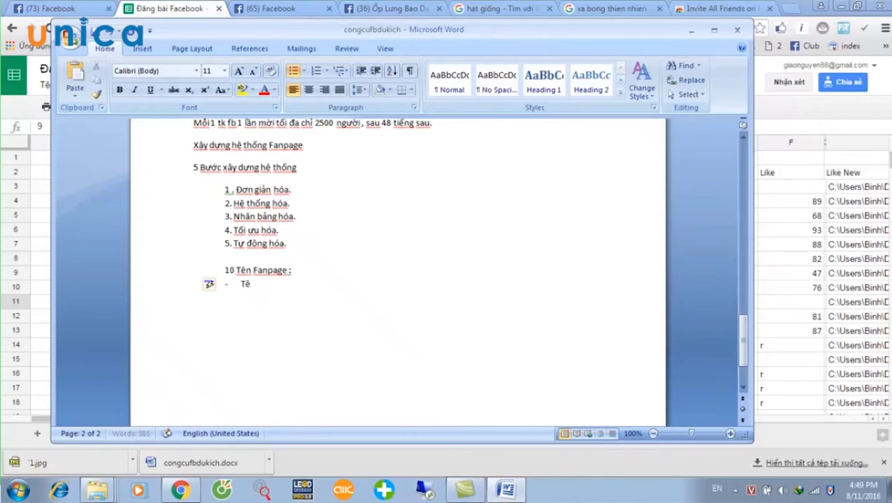
{"action": "type", "text": "n theo thương hiệu"}
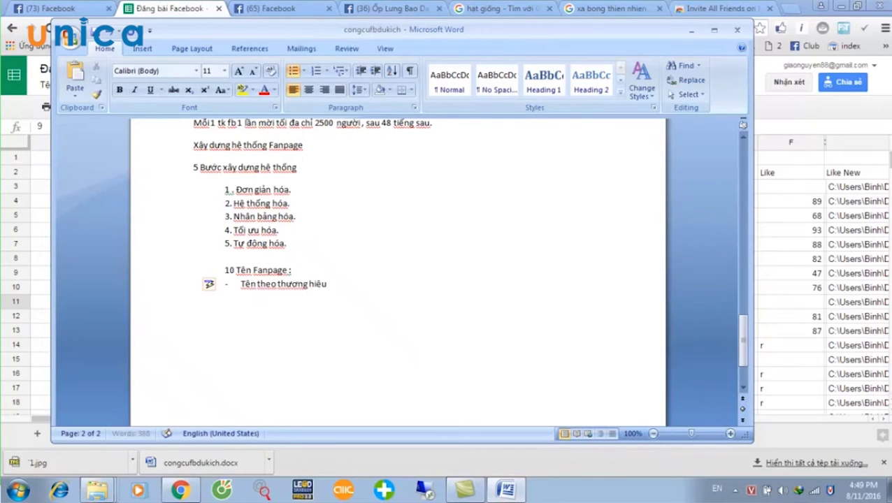
{"action": "type", "text": " ("}
{"action": "left_click", "coordinate": [690, 30]}
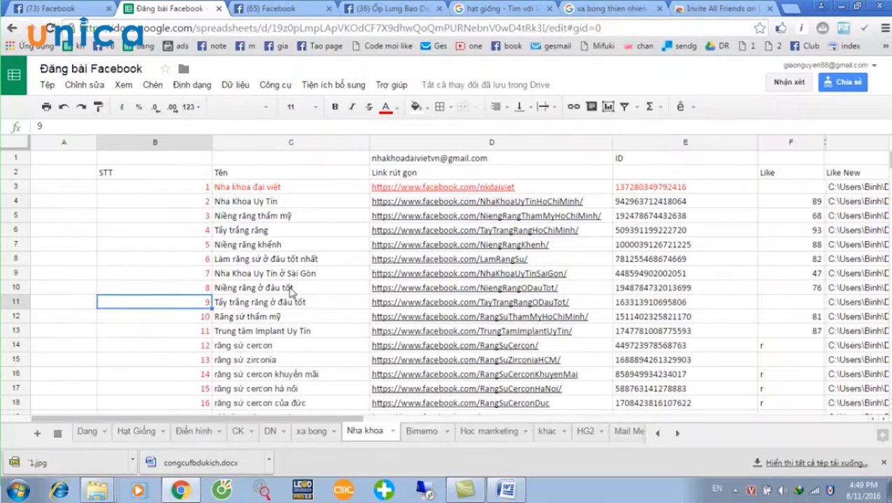
Read the dental Fanpage names in cells C3 to C5 of the Nha khoa sheet
{"action": "left_click", "coordinate": [284, 188]}
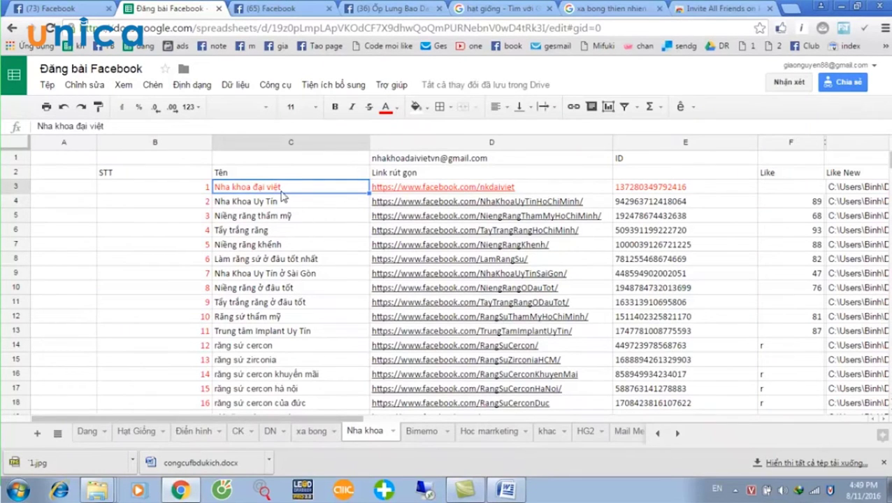
{"action": "double_click", "coordinate": [283, 192]}
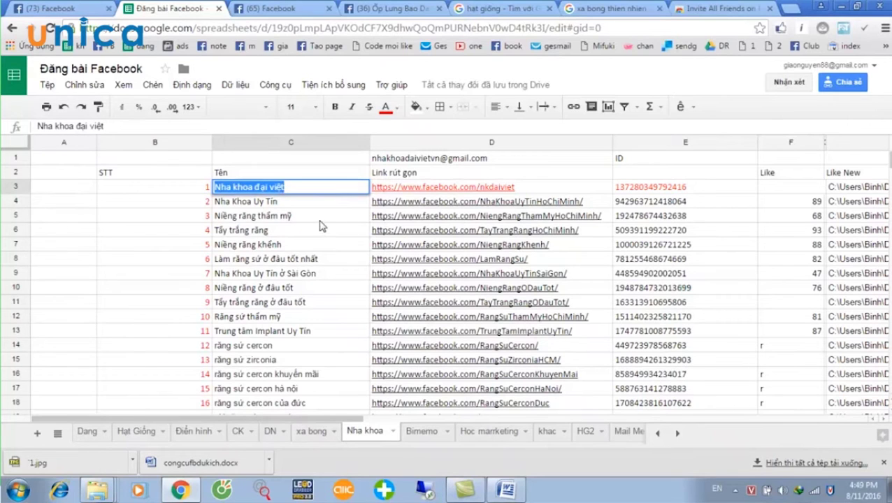
{"action": "left_click", "coordinate": [320, 225]}
{"action": "left_click", "coordinate": [269, 204]}
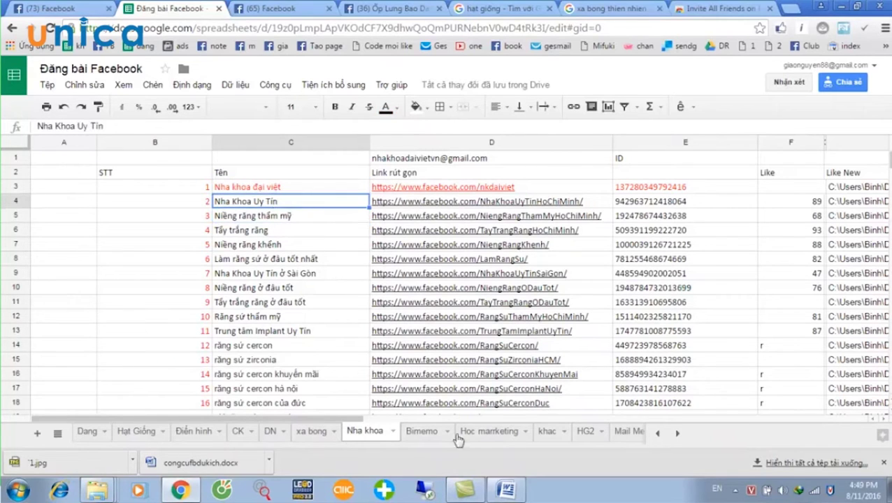
{"action": "left_click", "coordinate": [507, 495]}
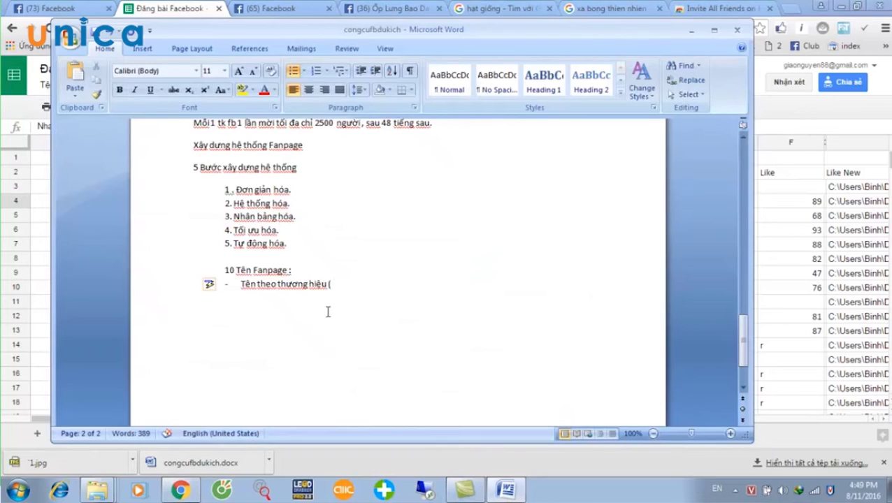
Finish the brand bullet with 'SP + THương hiệu ).' and add a 'Từ khóa tìm kiếm' bullet
{"action": "type", "text": "S"}
{"action": "type", "text": "P +"}
{"action": "type", "text": " THương hiệu"}
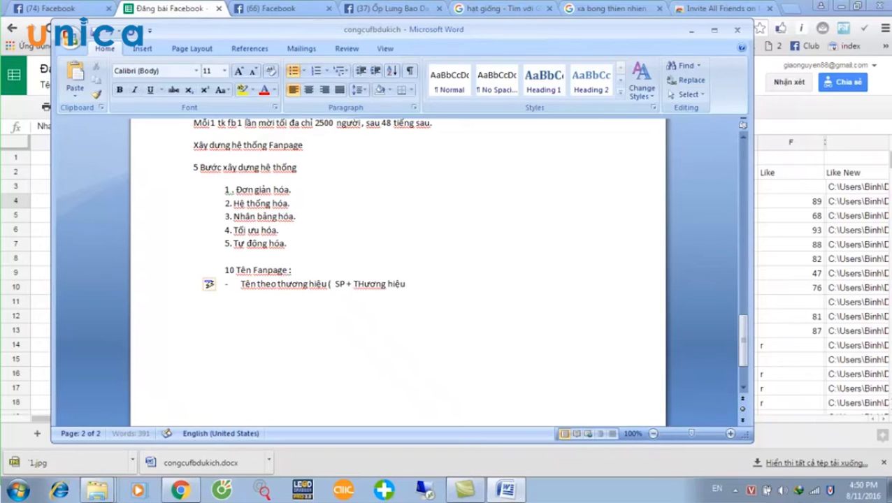
{"action": "type", "text": " )."}
{"action": "key", "text": "Return"}
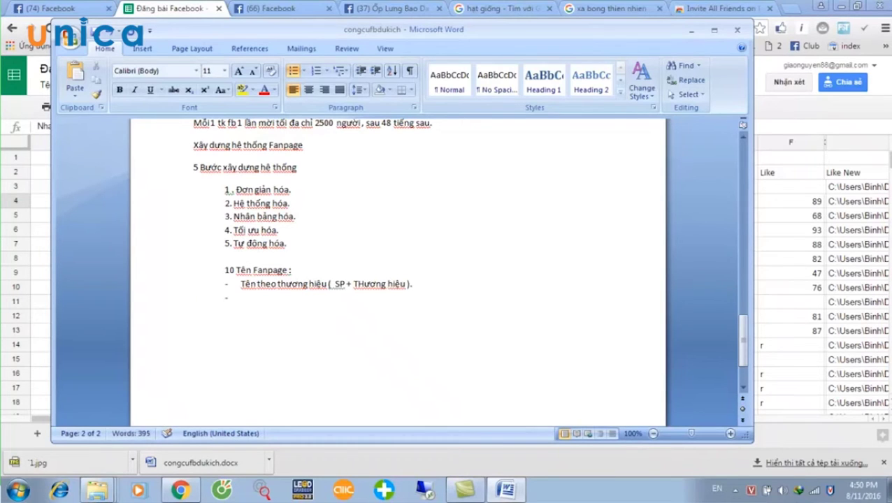
{"action": "type", "text": "Tu"}
{"action": "type", "text": "hóa"}
{"action": "key", "text": "BackSpace"}
{"action": "key", "text": "BackSpace"}
{"action": "type", "text": "ìm kiếm"}
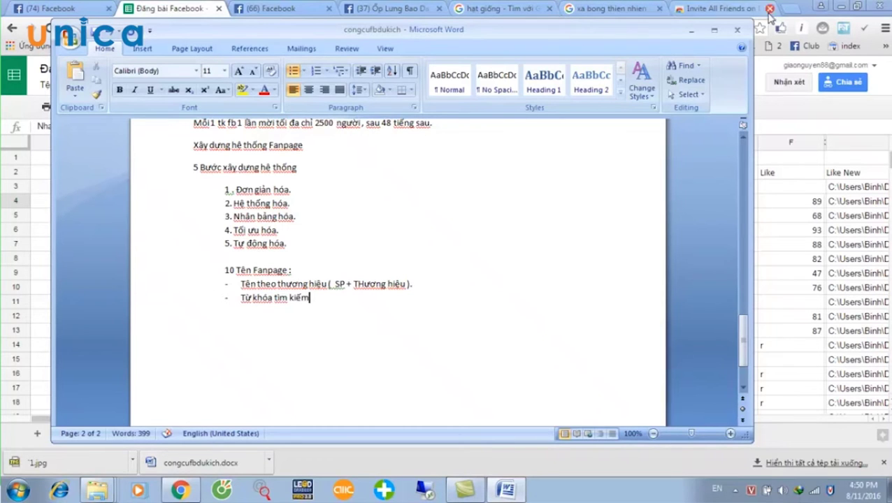
{"action": "left_click", "coordinate": [793, 11]}
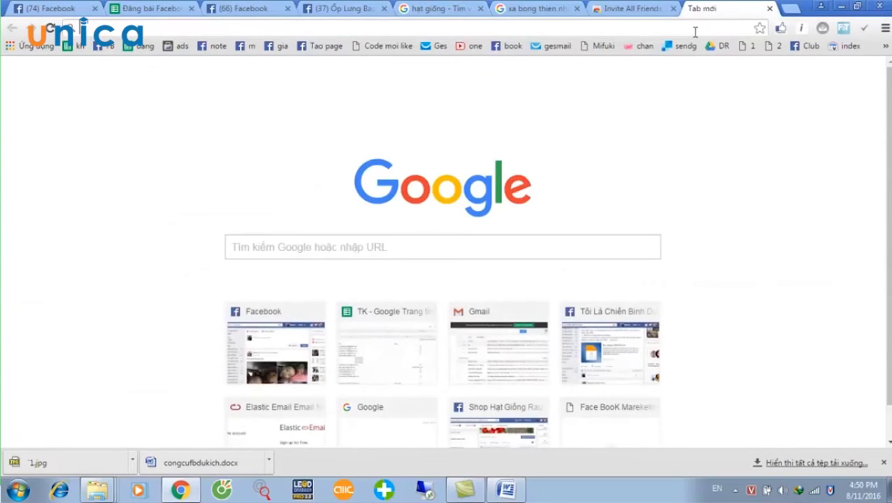
Search Google for 'thuốc trị mụn'
{"action": "type", "text": "thu"}
{"action": "key", "text": "BackSpace"}
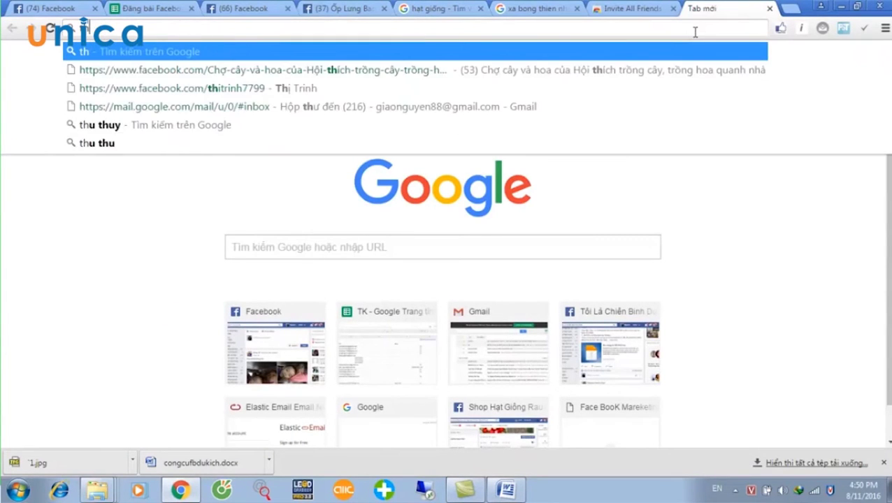
{"action": "type", "text": "uốc trị t"}
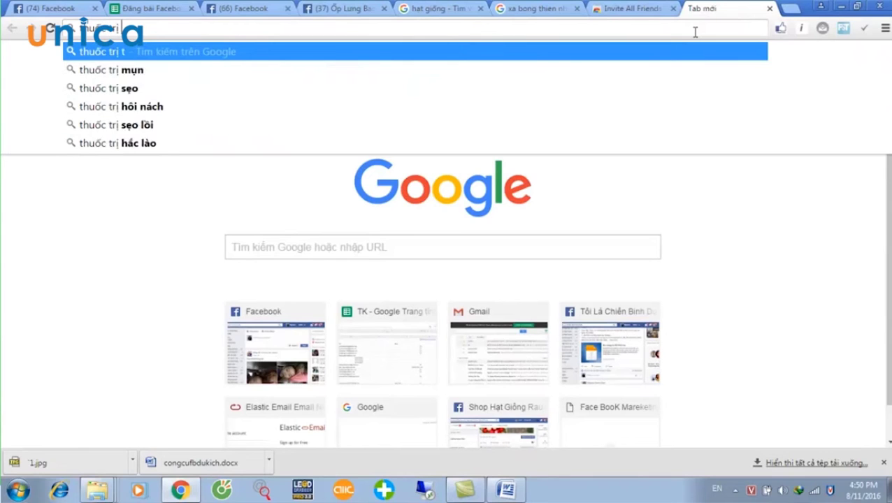
{"action": "type", "text": " mụn"}
{"action": "key", "text": "Return"}
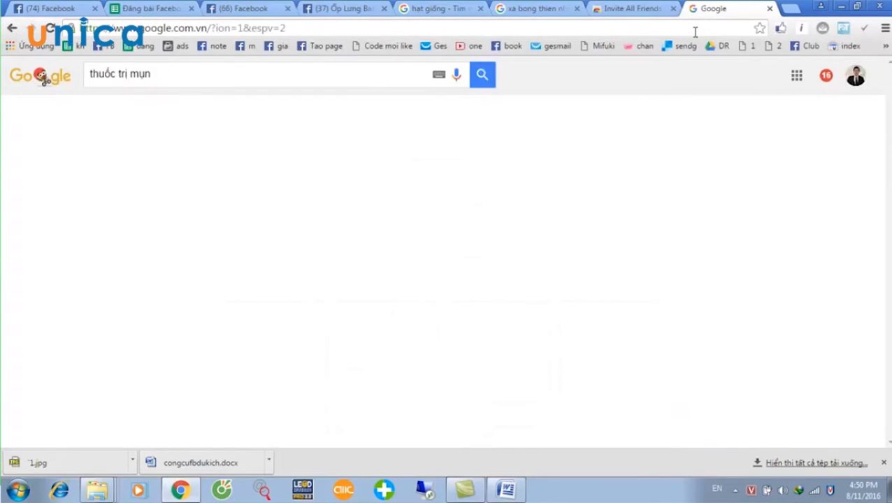
Select and copy the related-search keyword suggestions below the results
{"action": "scroll", "coordinate": [474, 160], "scroll_direction": "down", "scroll_amount": 10}
{"action": "scroll", "coordinate": [470, 157], "scroll_direction": "down", "scroll_amount": 10}
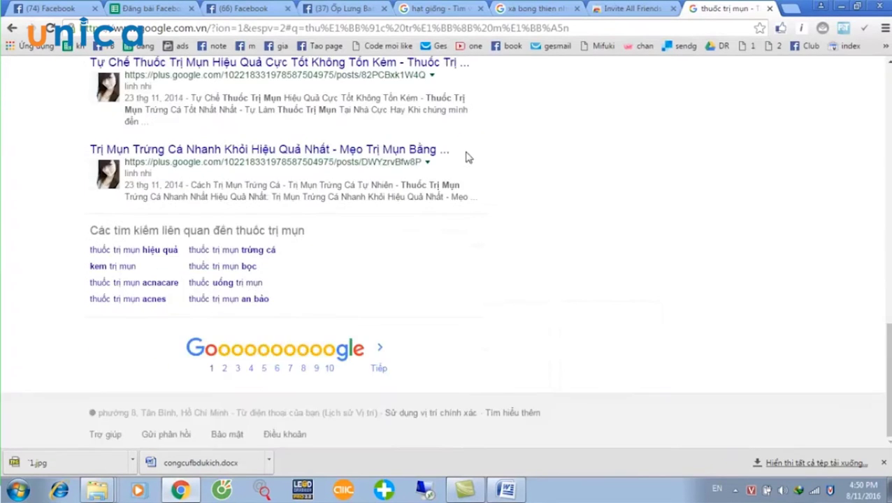
{"action": "left_click_drag", "start_coordinate": [82, 231], "coordinate": [128, 252]}
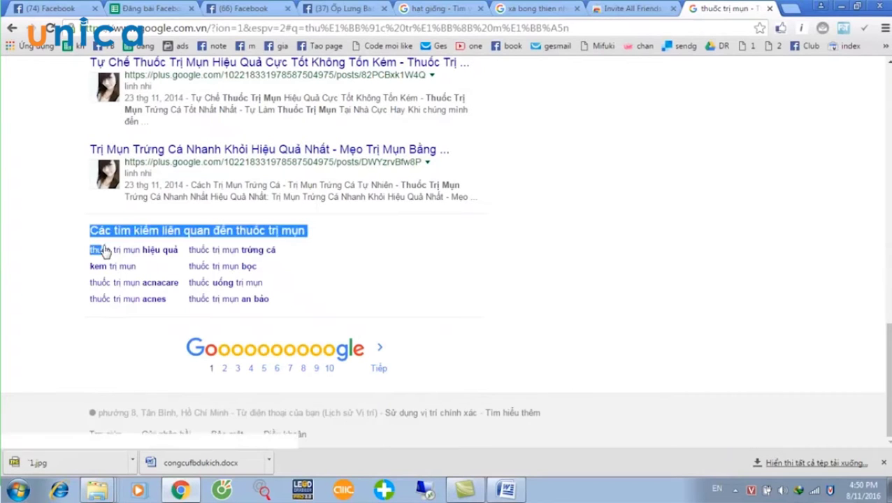
{"action": "left_click", "coordinate": [59, 265]}
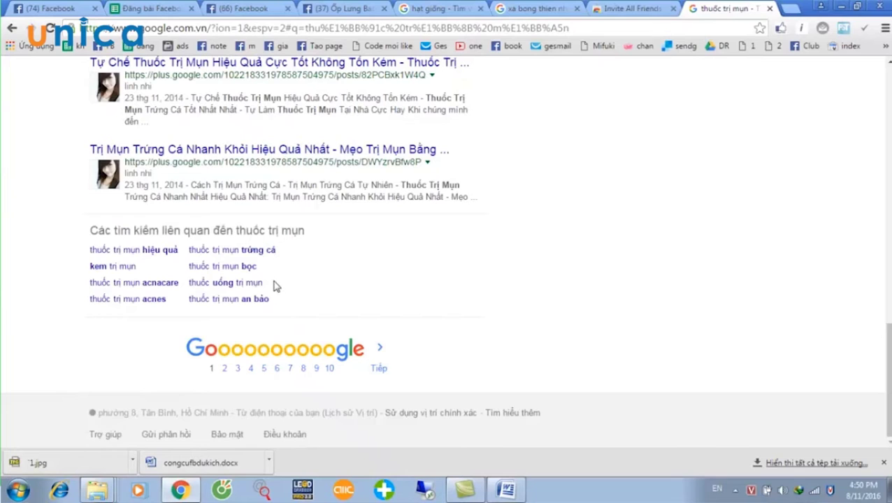
{"action": "mouse_move", "coordinate": [262, 283]}
{"action": "left_mouse_down"}
{"action": "mouse_move", "coordinate": [92, 265]}
{"action": "mouse_move", "coordinate": [91, 232]}
{"action": "mouse_move", "coordinate": [91, 253]}
{"action": "left_mouse_up"}
{"action": "key", "text": "ctrl+c"}
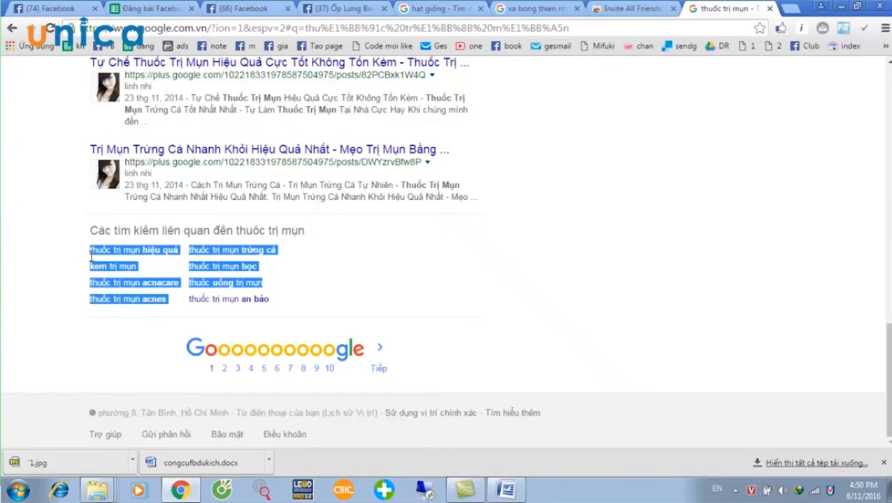
{"action": "left_click", "coordinate": [181, 491]}
Paste the copied related searches under 'Từ khóa tìm kiếm', then delete them all
{"action": "key", "text": "Return"}
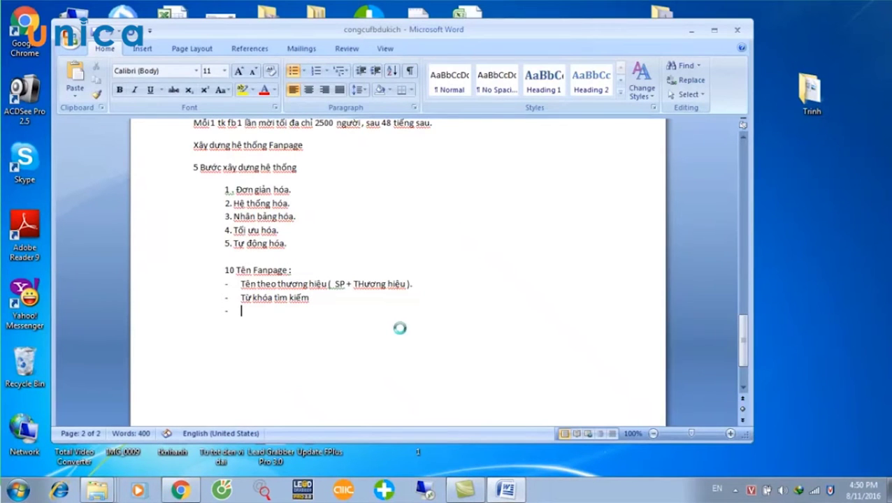
{"action": "key", "text": "ctrl+v"}
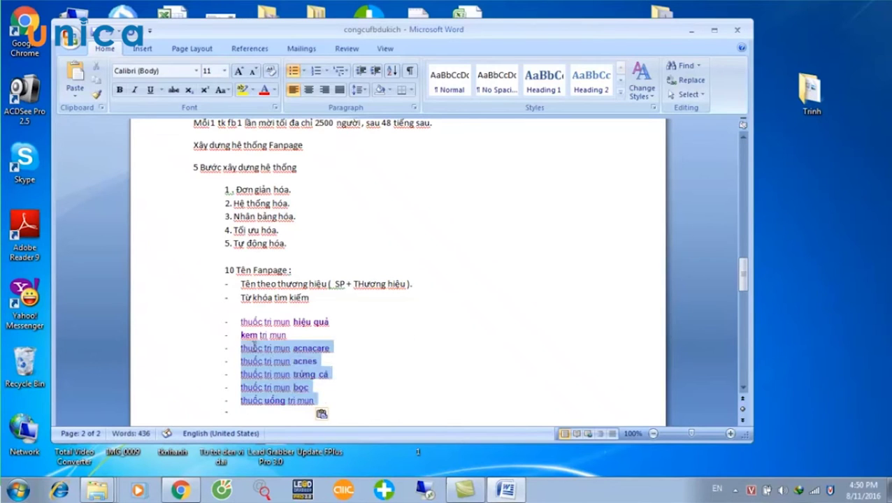
{"action": "left_click_drag", "start_coordinate": [325, 405], "coordinate": [239, 323]}
{"action": "left_click", "coordinate": [397, 360]}
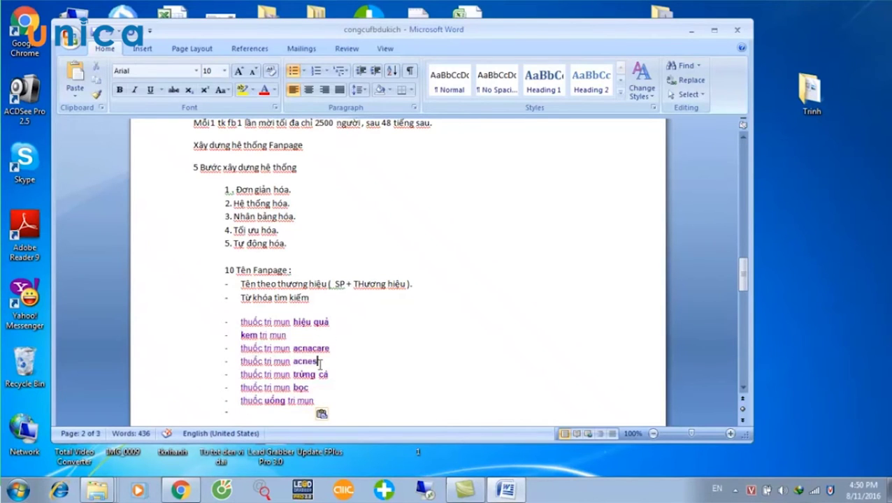
{"action": "left_click_drag", "start_coordinate": [319, 362], "coordinate": [223, 346]}
{"action": "key", "text": "Delete"}
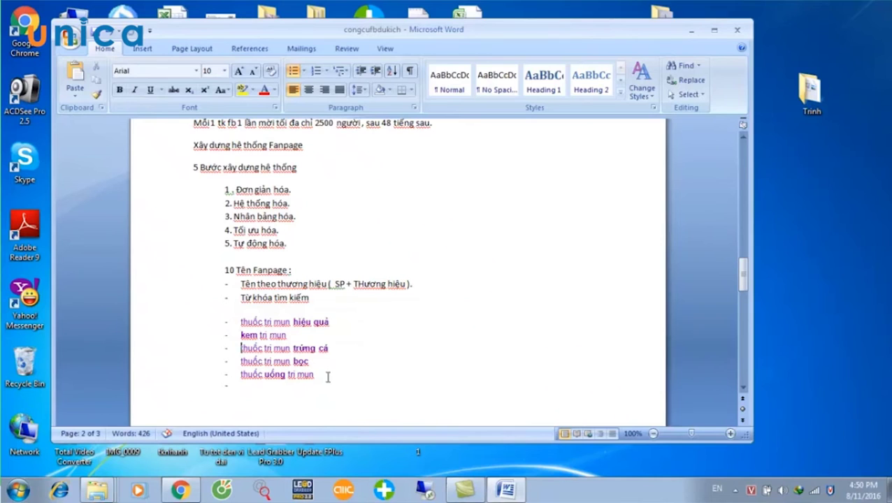
{"action": "left_click_drag", "start_coordinate": [334, 377], "coordinate": [237, 318]}
{"action": "left_click", "coordinate": [445, 387]}
{"action": "left_click_drag", "start_coordinate": [350, 381], "coordinate": [224, 321]}
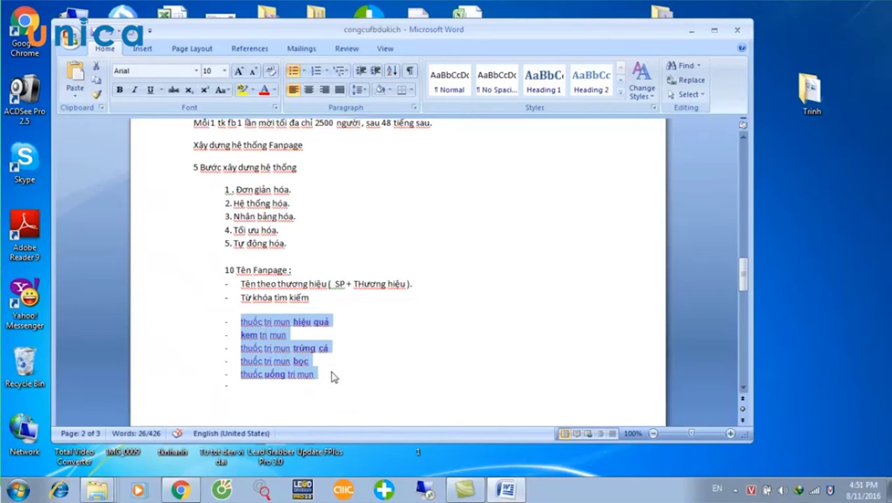
{"action": "key", "text": "Delete"}
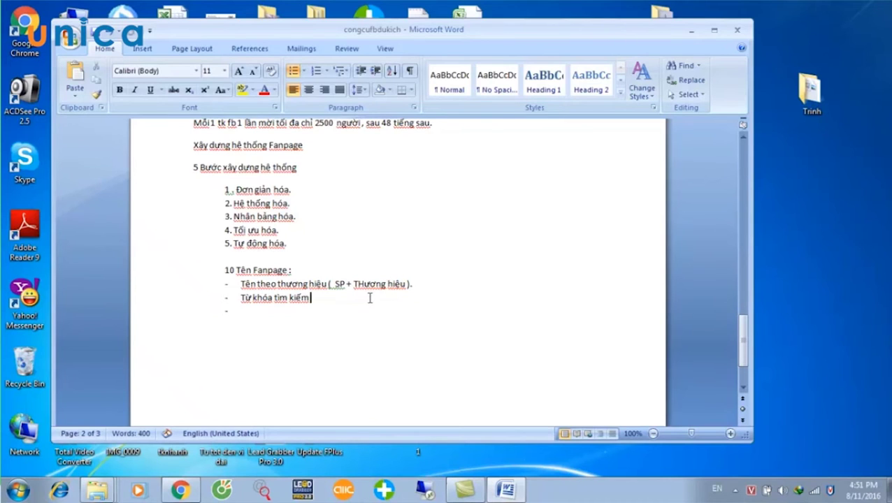
Append ', buyer Keyword' to the 'Từ khóa tìm kiếm' bullet
{"action": "type", "text": ", buy"}
{"action": "type", "text": "er"}
{"action": "type", "text": " Kye"}
{"action": "key", "text": "BackSpace"}
{"action": "key", "text": "BackSpace"}
{"action": "type", "text": "er K"}
{"action": "type", "text": "eyword"}
{"action": "left_click", "coordinate": [180, 491]}
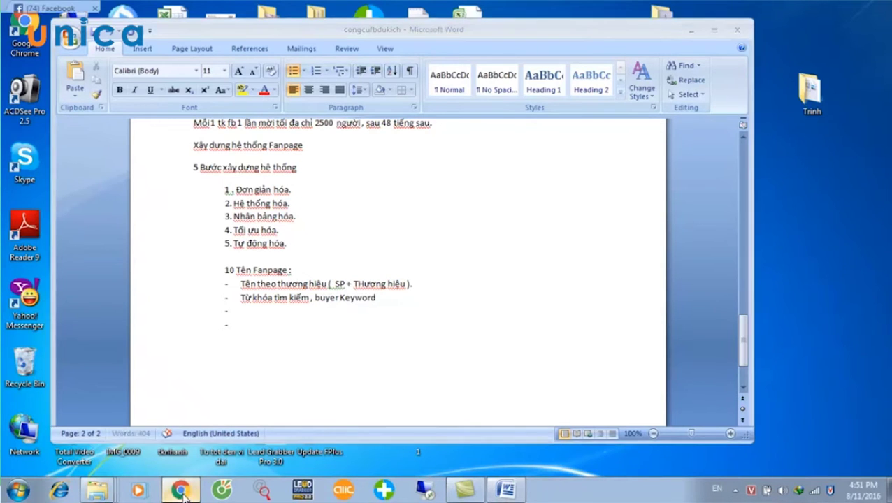
{"action": "left_click", "coordinate": [182, 492]}
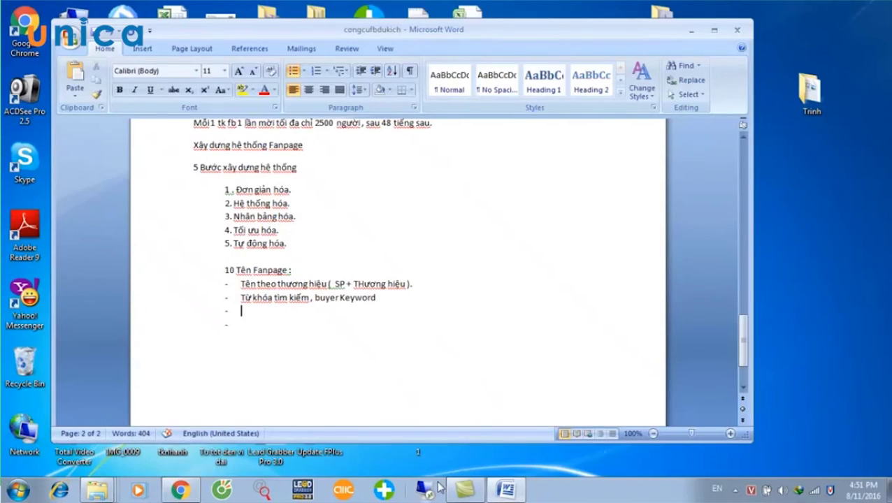
Add 'tp hcm' to the Google query for 'thuốc đông y trị mụn tphcm' and scroll the results
{"action": "left_click", "coordinate": [197, 485]}
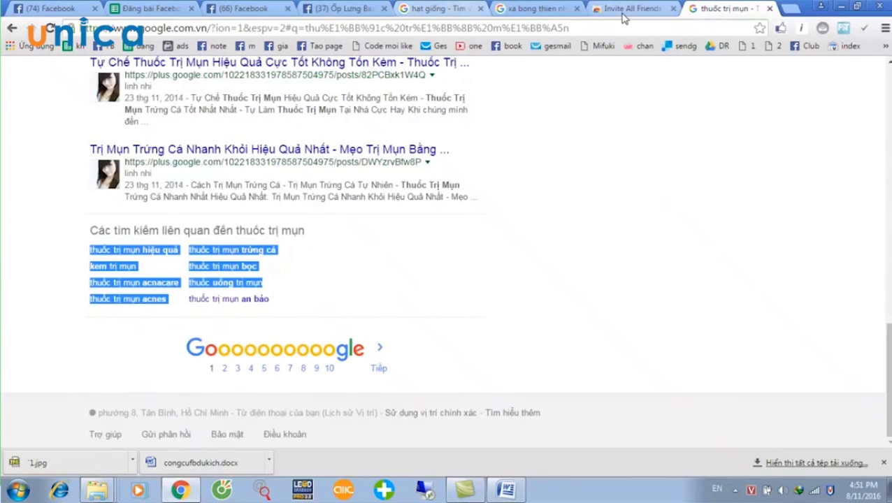
{"action": "scroll", "coordinate": [581, 149], "scroll_direction": "up", "scroll_amount": 5}
{"action": "scroll", "coordinate": [583, 158], "scroll_direction": "up", "scroll_amount": 5}
{"action": "left_click", "coordinate": [167, 77]}
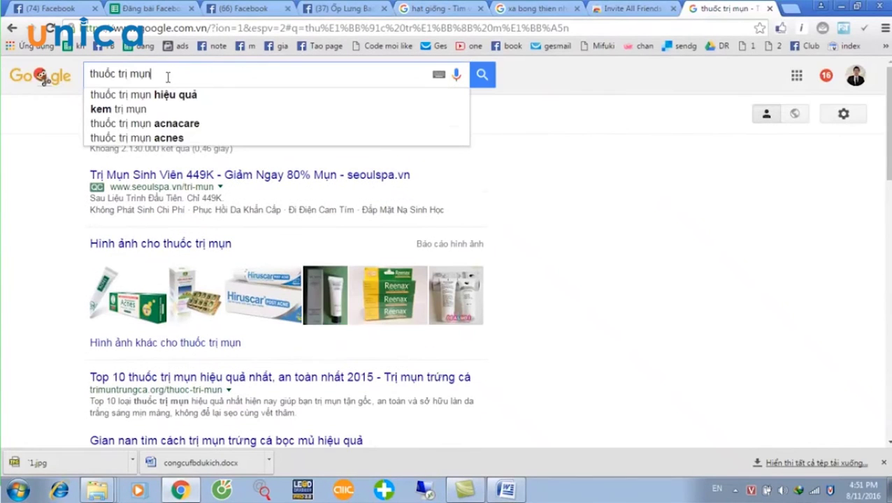
{"action": "type", "text": " tp hcm"}
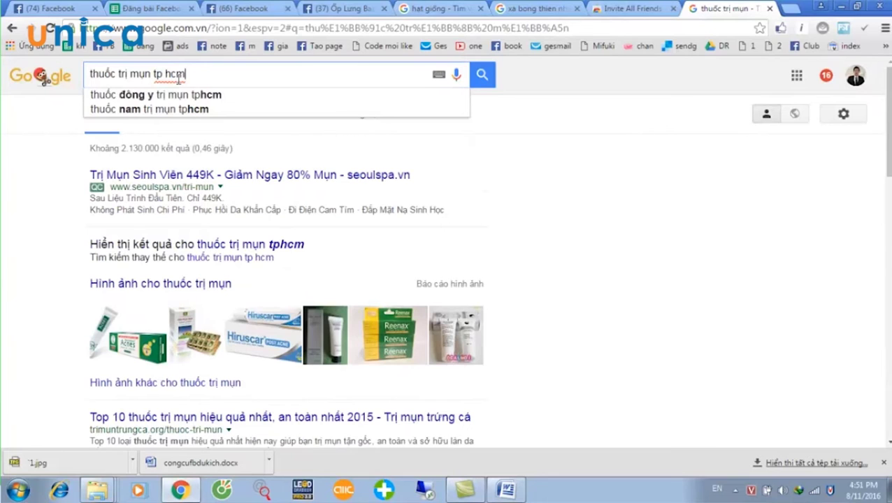
{"action": "left_click", "coordinate": [176, 95]}
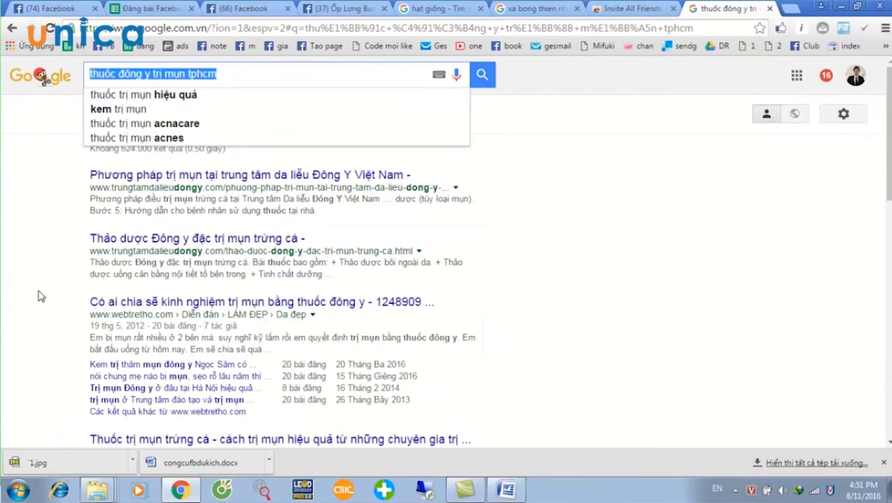
{"action": "scroll", "coordinate": [663, 313], "scroll_direction": "down", "scroll_amount": 5}
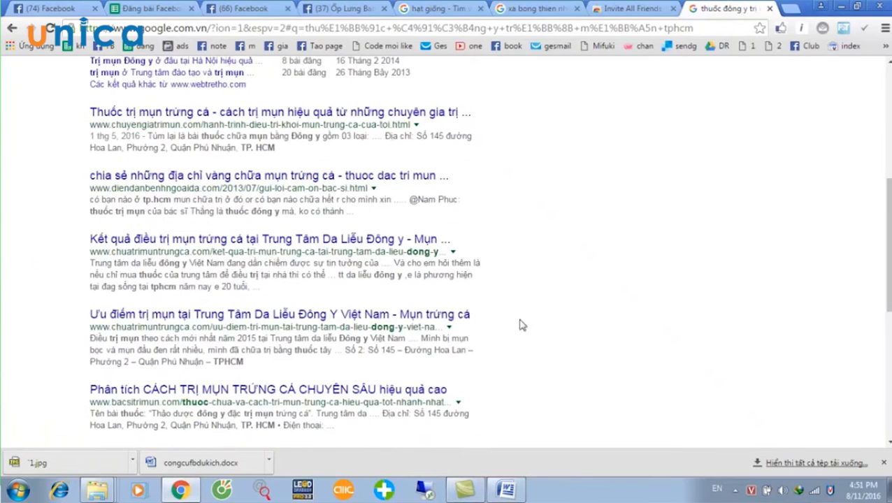
Add a 'Theo địa điểm' bullet to the 10 Tên Fanpage list
{"action": "left_click", "coordinate": [505, 489]}
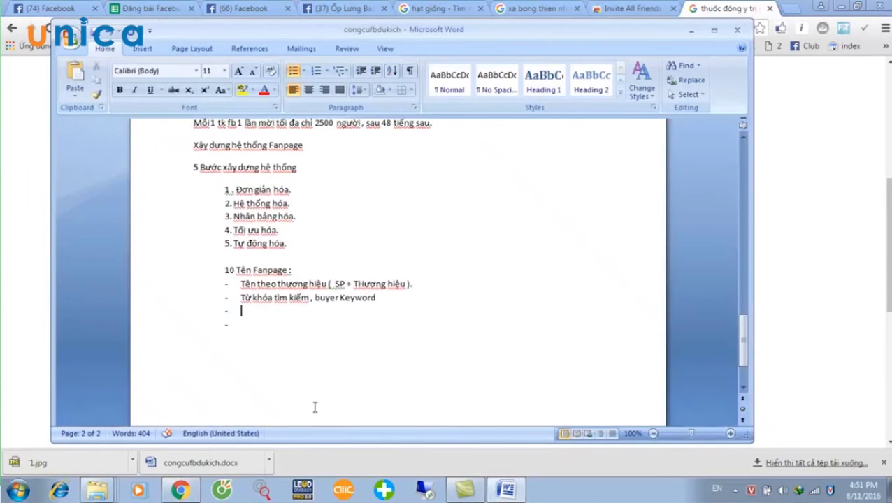
{"action": "type", "text": "Theo"}
{"action": "type", "text": " địa điểm"}
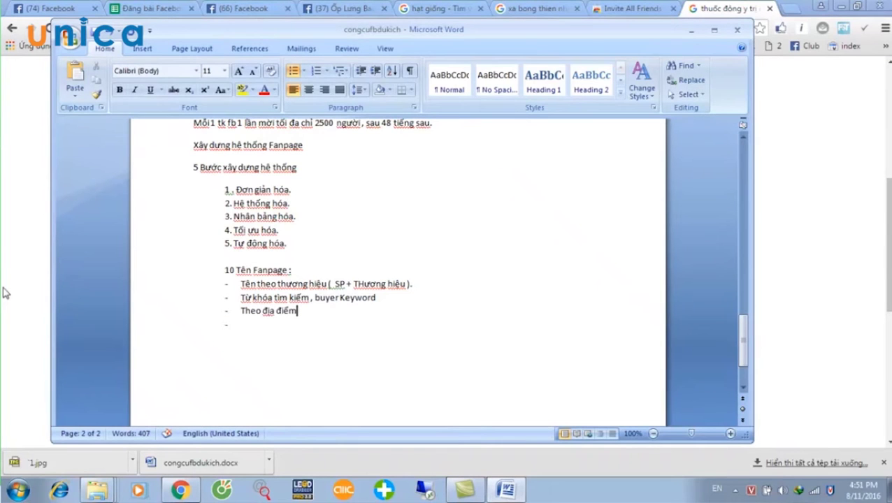
{"action": "key", "text": "alt+Tab"}
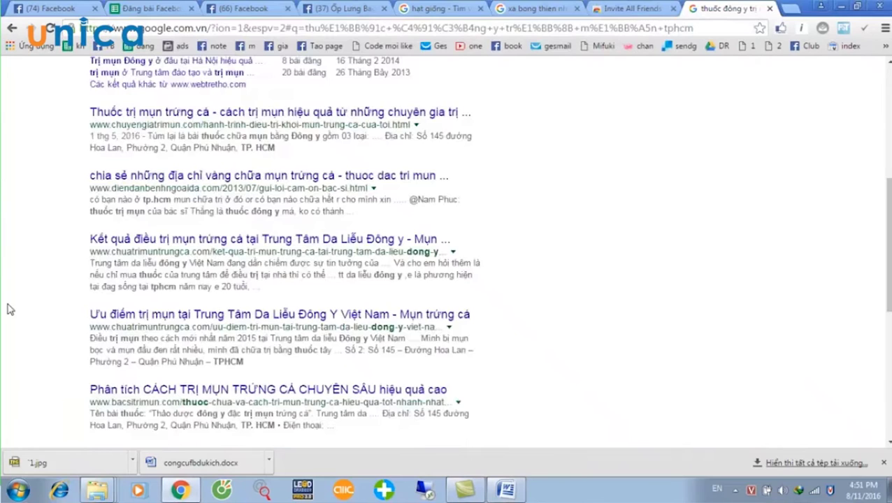
{"action": "key", "text": "ctrl+2"}
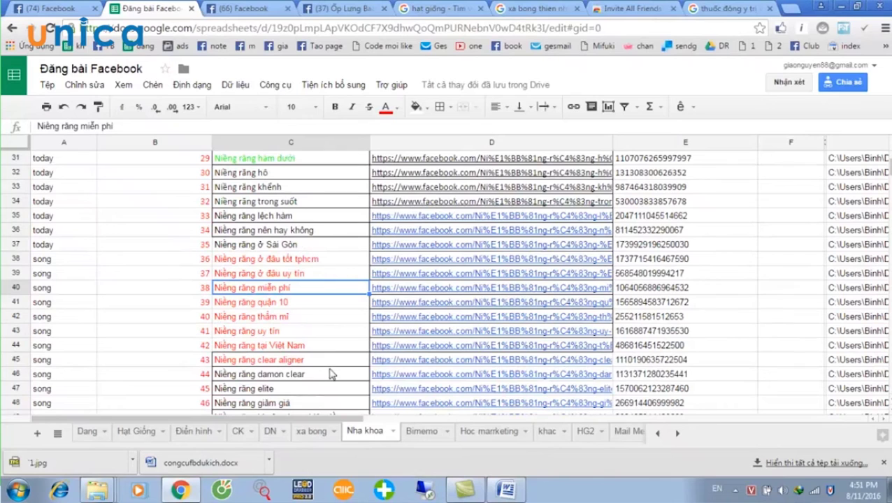
{"action": "left_click", "coordinate": [505, 489]}
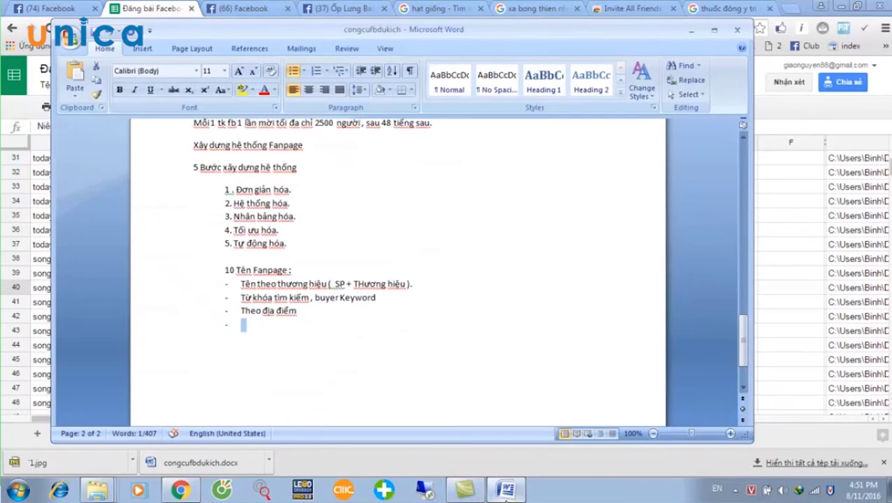
{"action": "left_click", "coordinate": [258, 324]}
Add the bullet 'Cảm xúc: miễn phí, giá rẻ, giá sỉ, giá tốt ..' and start a new bullet
{"action": "type", "text": "Cảm"}
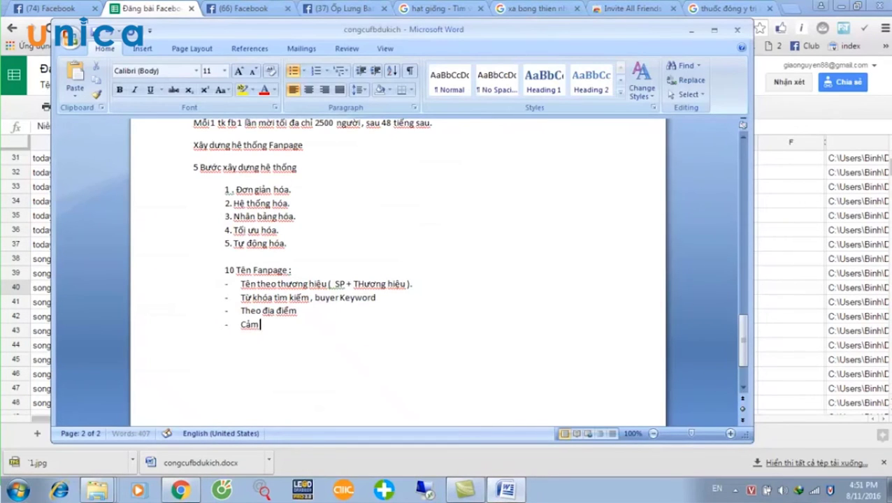
{"action": "type", "text": " xúc: miễn phí"}
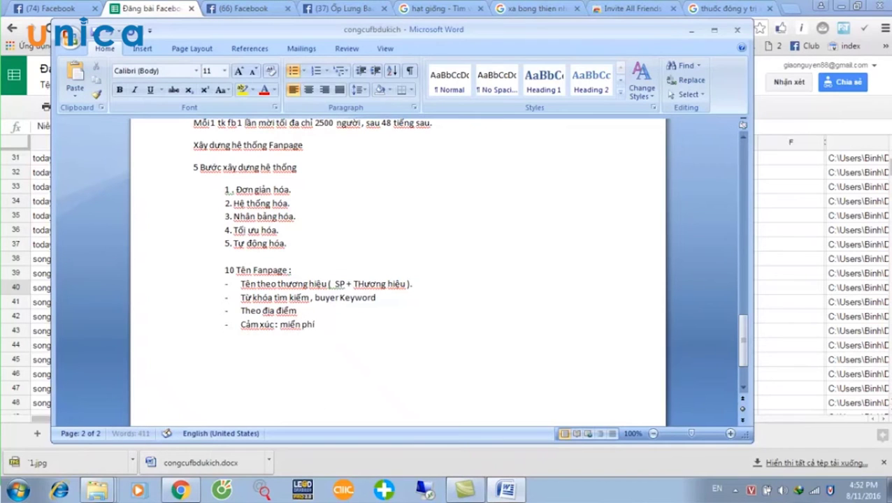
{"action": "type", "text": " g"}
{"action": "key", "text": "BackSpace"}
{"action": "type", "text": ", giá"}
{"action": "type", "text": " rẻ"}
{"action": "type", "text": ", gia"}
{"action": "type", "text": ","}
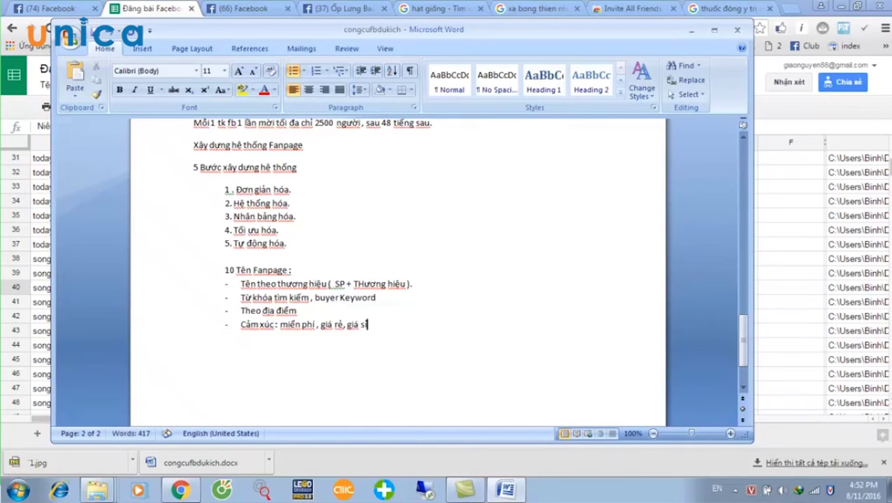
{"action": "type", "text": " gia"}
{"action": "type", "text": "s "}
{"action": "type", "text": "tốt .."}
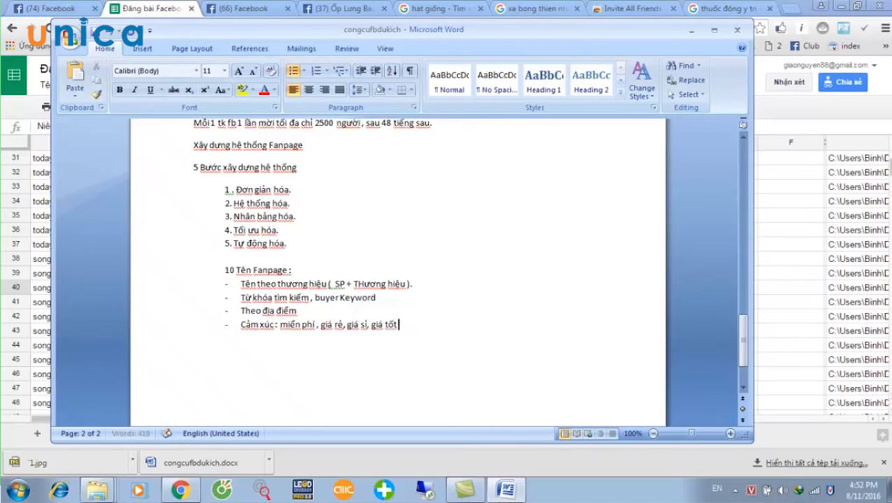
{"action": "key", "text": "Return"}
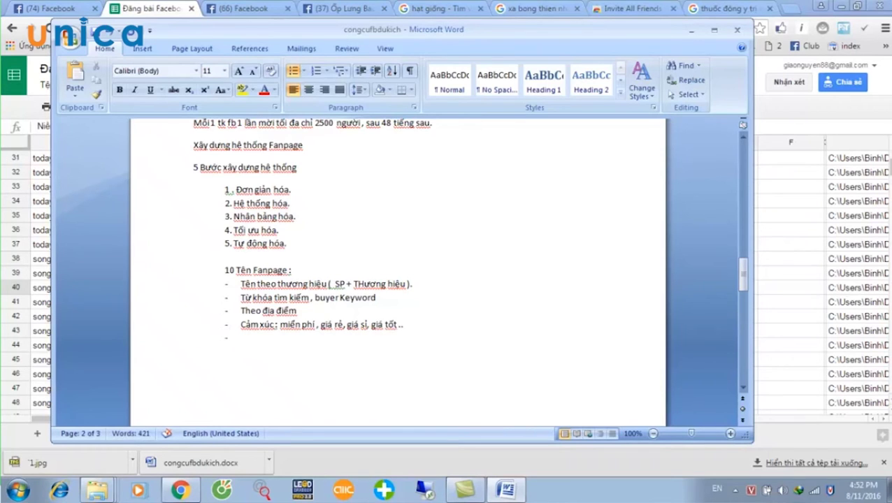
Extend the Theo địa điểm bullet with ', Ở đâu, ở HCM, ở Hà Nội'
{"action": "left_click", "coordinate": [306, 313]}
{"action": "type", "text": ", Ở"}
{"action": "type", "text": " đaây"}
{"action": "key", "text": "BackSpace"}
{"action": "type", "text": "u, "}
{"action": "type", "text": "ơ"}
{"action": "type", "text": ","}
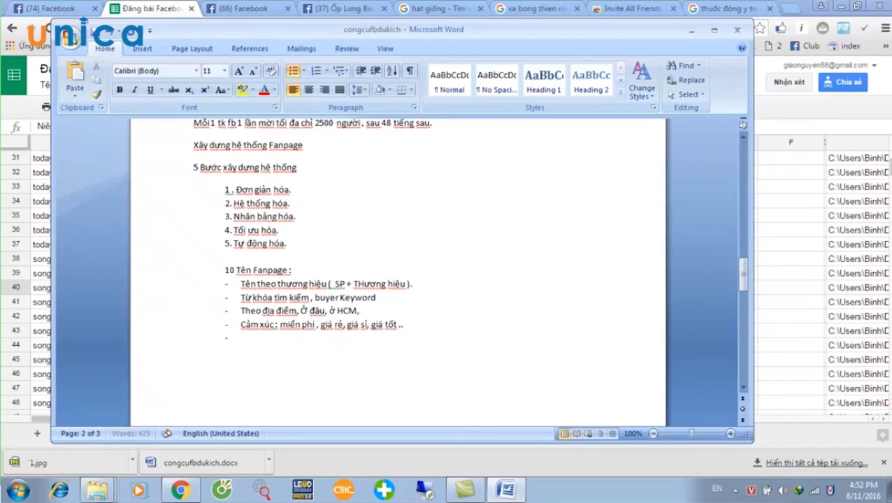
{"action": "type", "text": "ở Hà Nội"}
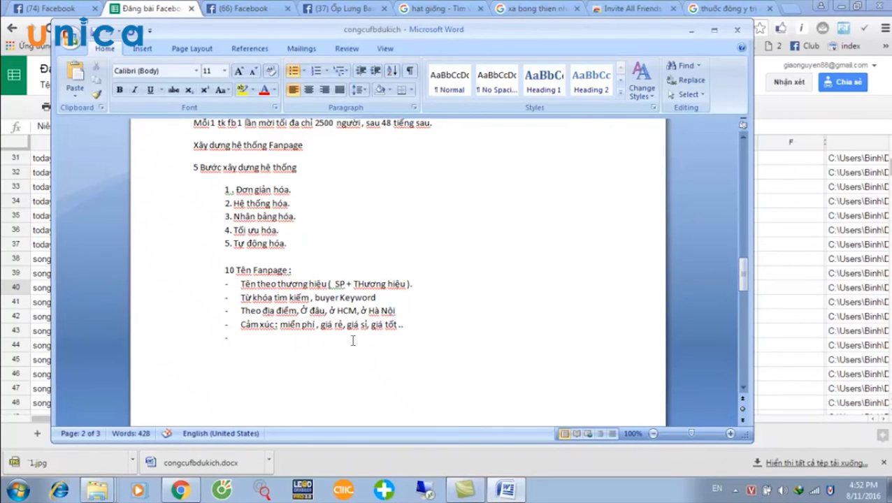
Switch between the Facebook news feed and the Ốp Lưng Bao Da Điện Thoại Các Loại page
{"action": "left_click", "coordinate": [181, 489]}
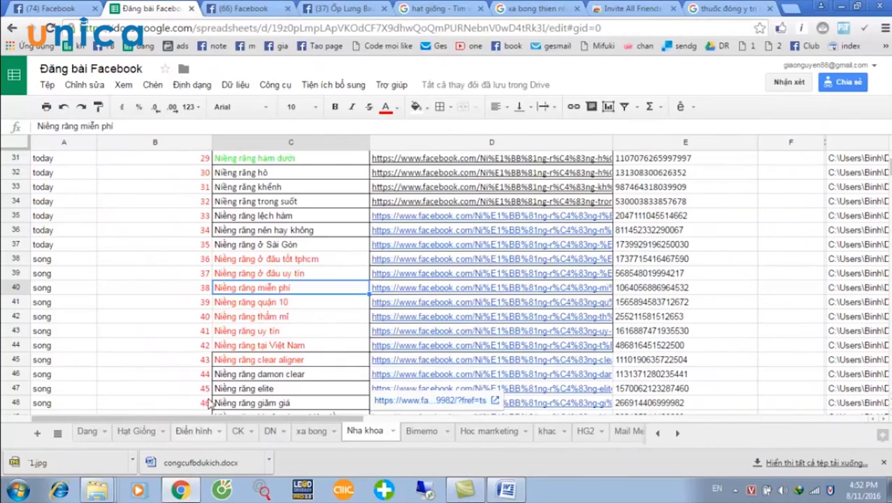
{"action": "left_click", "coordinate": [238, 8]}
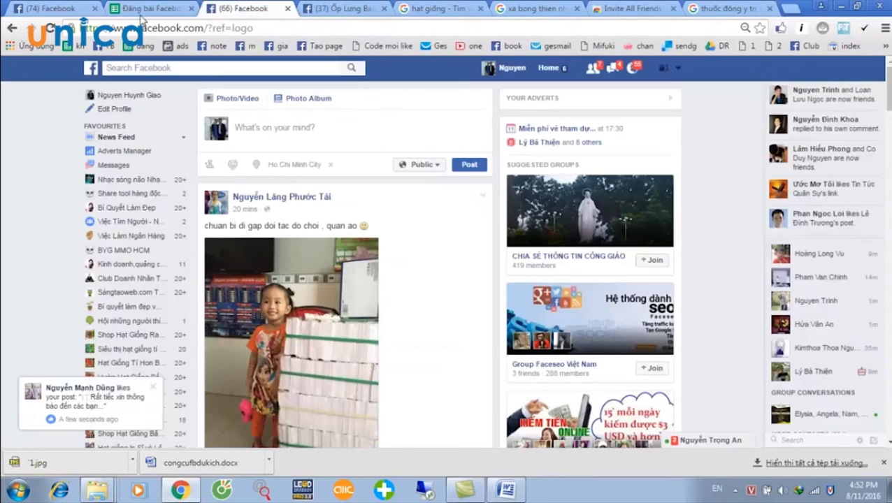
{"action": "left_click", "coordinate": [150, 9]}
{"action": "left_click", "coordinate": [339, 9]}
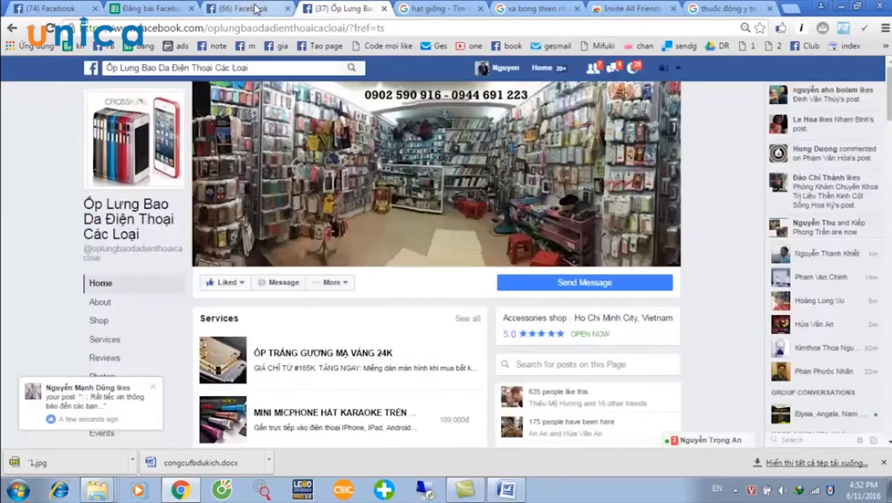
{"action": "left_click", "coordinate": [241, 9]}
{"action": "left_click", "coordinate": [334, 8]}
{"action": "left_click", "coordinate": [245, 9]}
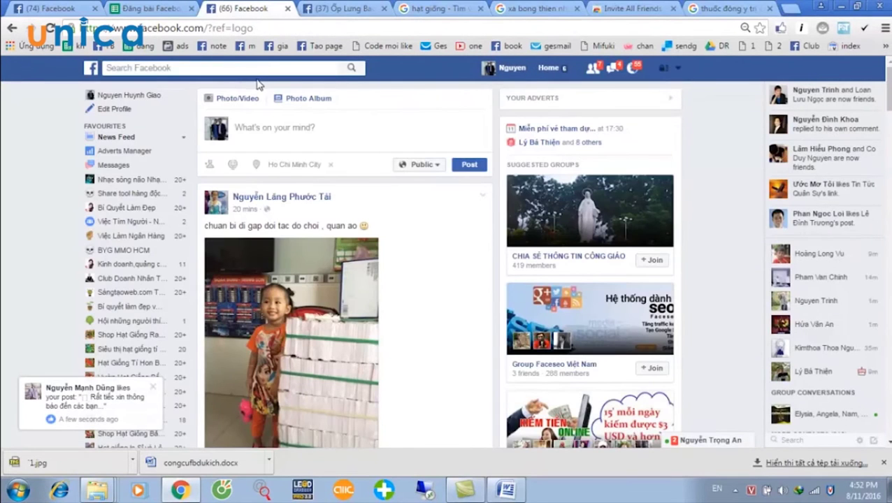
Search Facebook for 'Ốp lưng hậu' and open the Ốp Lưng Hậu Duệ Mặt Trời page
{"action": "left_click", "coordinate": [260, 66]}
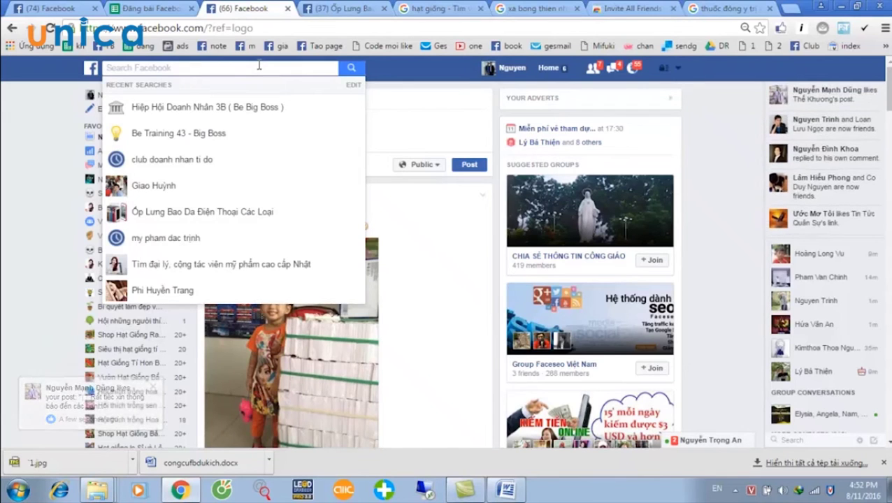
{"action": "type", "text": "Hấ"}
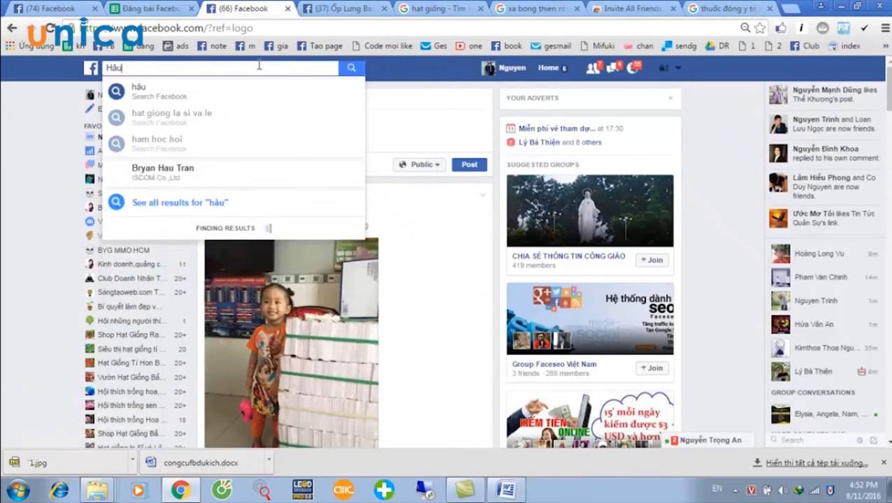
{"action": "key", "text": "BackSpace"}
{"action": "key", "text": "BackSpace"}
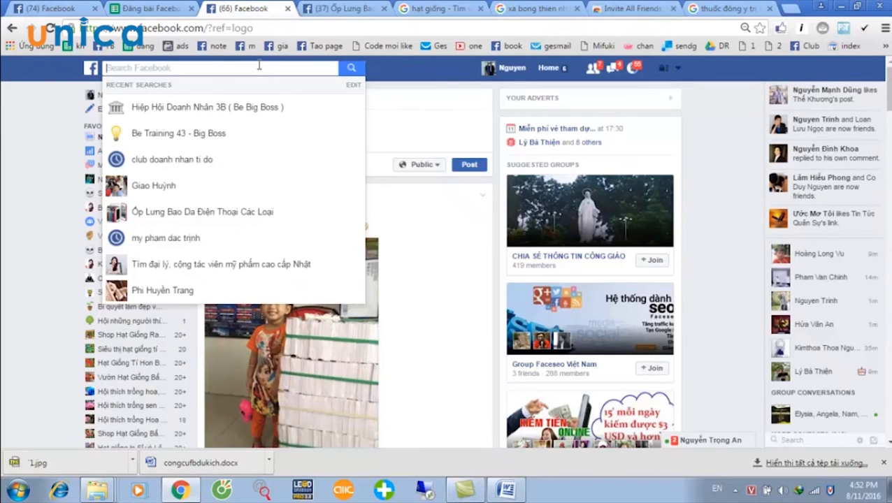
{"action": "type", "text": "h"}
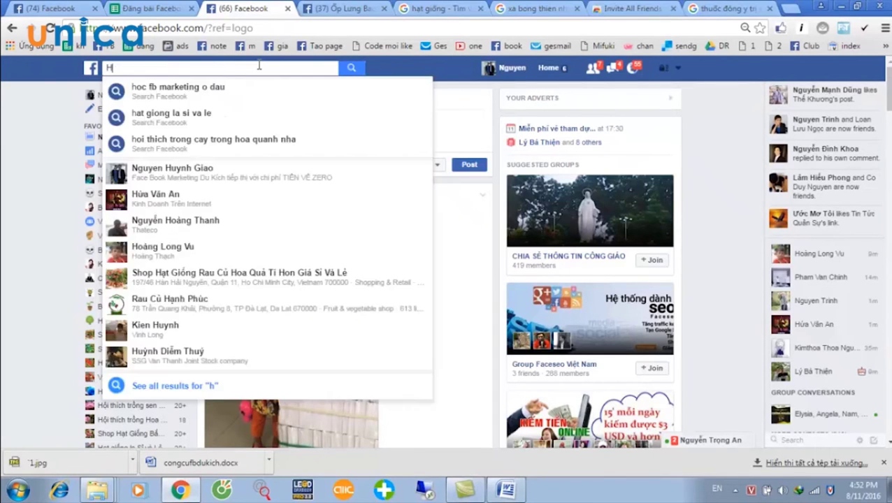
{"action": "key", "text": "BackSpace"}
{"action": "type", "text": "Ốp "}
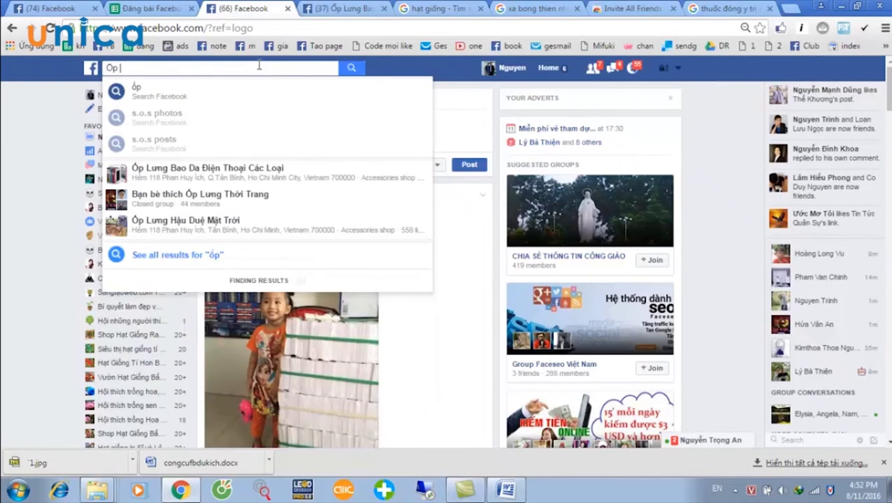
{"action": "type", "text": "lưng hậu"}
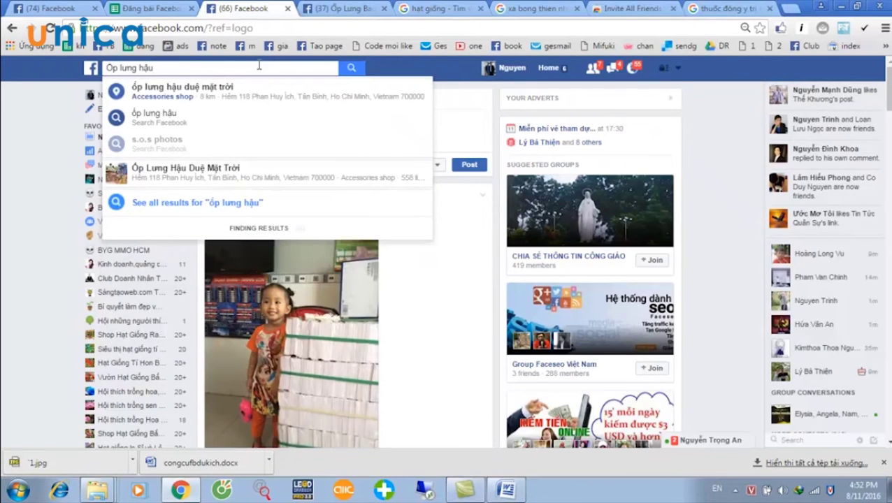
{"action": "key", "text": "Down"}
{"action": "key", "text": "Down"}
{"action": "key", "text": "Down"}
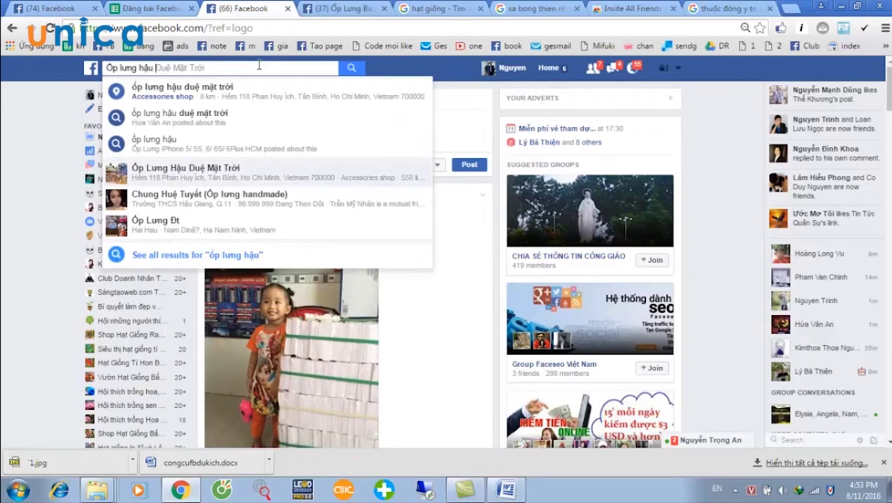
{"action": "key", "text": "Return"}
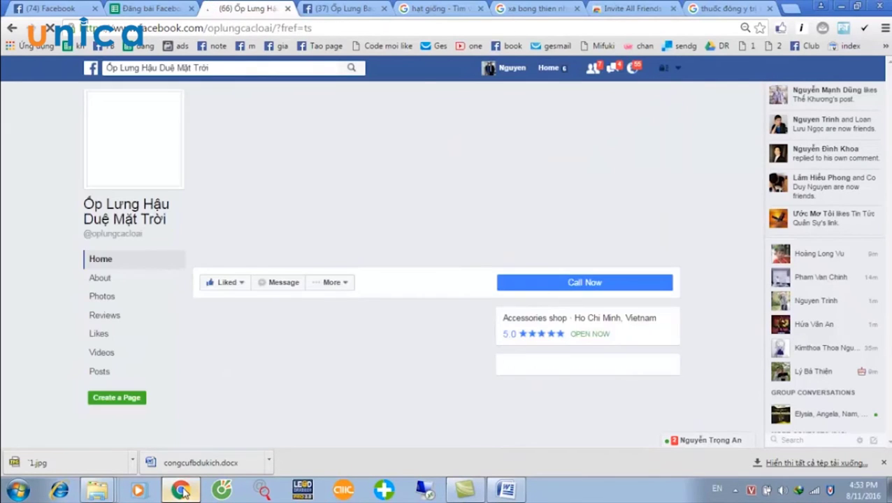
Scroll the Ốp Lưng Hậu Duệ Mặt Trời feed down to the blue monster phone-case post
{"action": "left_click", "coordinate": [181, 491]}
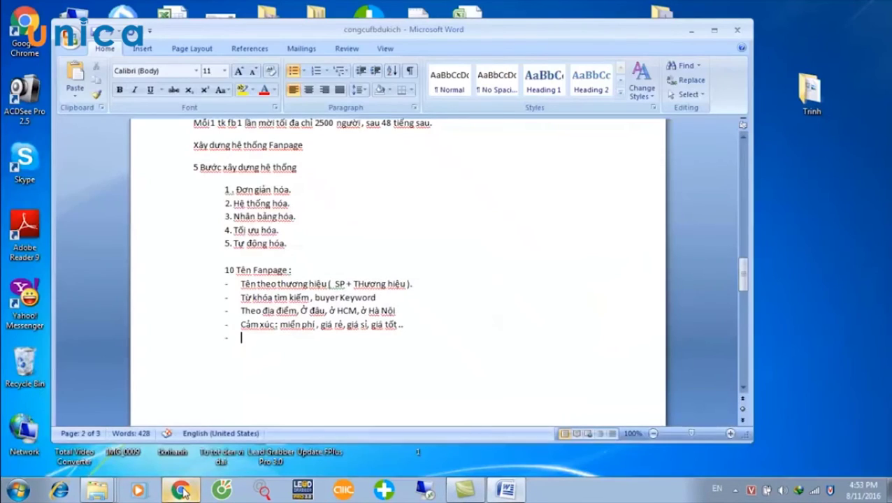
{"action": "left_click", "coordinate": [181, 491]}
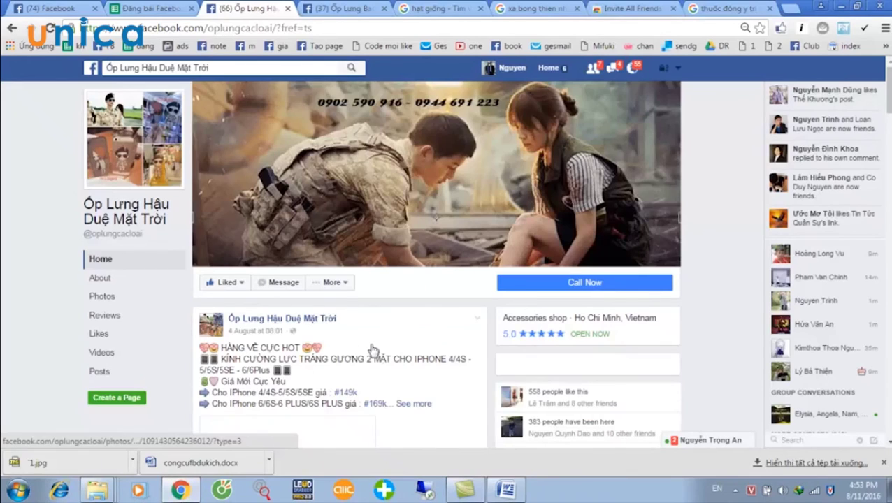
{"action": "scroll", "coordinate": [359, 344], "scroll_direction": "down", "scroll_amount": 2}
{"action": "scroll", "coordinate": [359, 344], "scroll_direction": "down", "scroll_amount": 5}
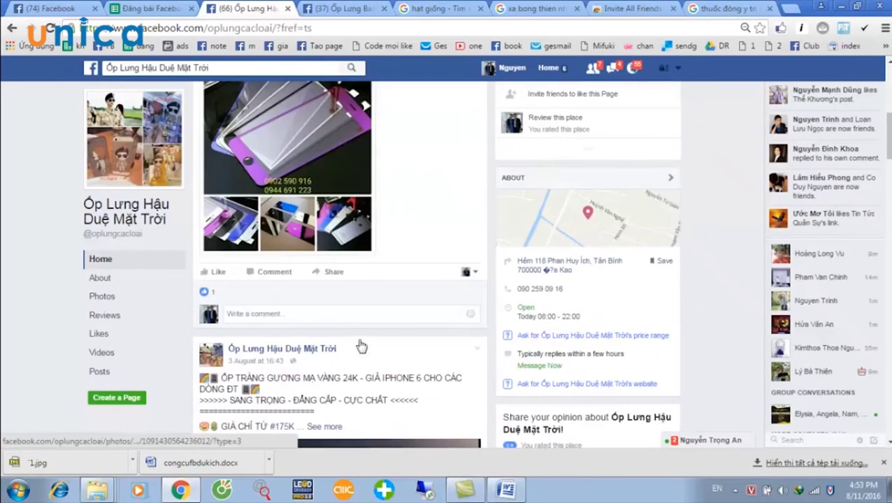
{"action": "scroll", "coordinate": [359, 344], "scroll_direction": "down", "scroll_amount": 5}
{"action": "scroll", "coordinate": [362, 344], "scroll_direction": "down", "scroll_amount": 4}
{"action": "scroll", "coordinate": [362, 343], "scroll_direction": "down", "scroll_amount": 1}
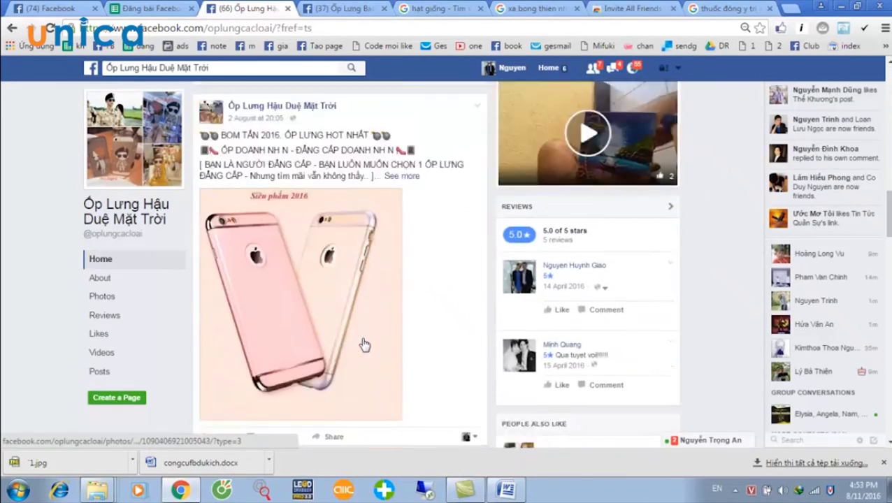
{"action": "scroll", "coordinate": [362, 344], "scroll_direction": "down", "scroll_amount": 4}
{"action": "scroll", "coordinate": [362, 344], "scroll_direction": "down", "scroll_amount": 3}
{"action": "scroll", "coordinate": [362, 344], "scroll_direction": "down", "scroll_amount": 4}
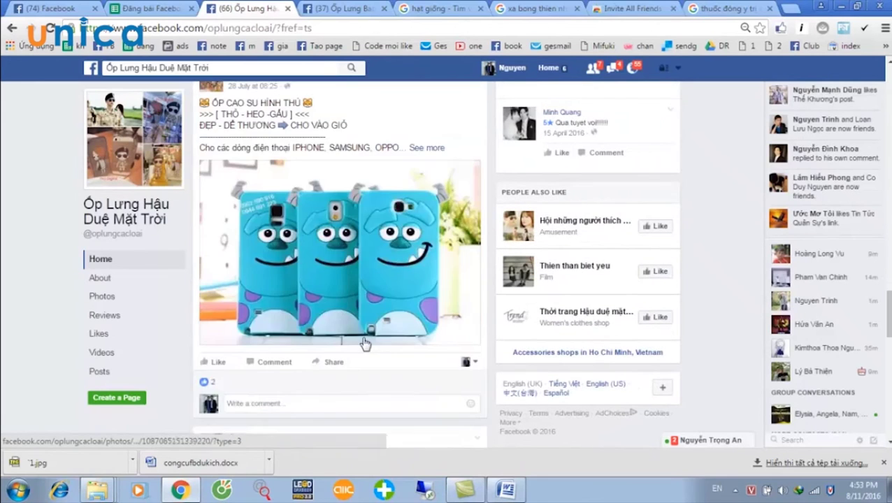
{"action": "scroll", "coordinate": [343, 360], "scroll_direction": "down", "scroll_amount": 5}
Type 'Đặt tên theo xu hướng, sự kiện host.' under Cảm xúc and start an empty bullet
{"action": "left_click", "coordinate": [507, 489]}
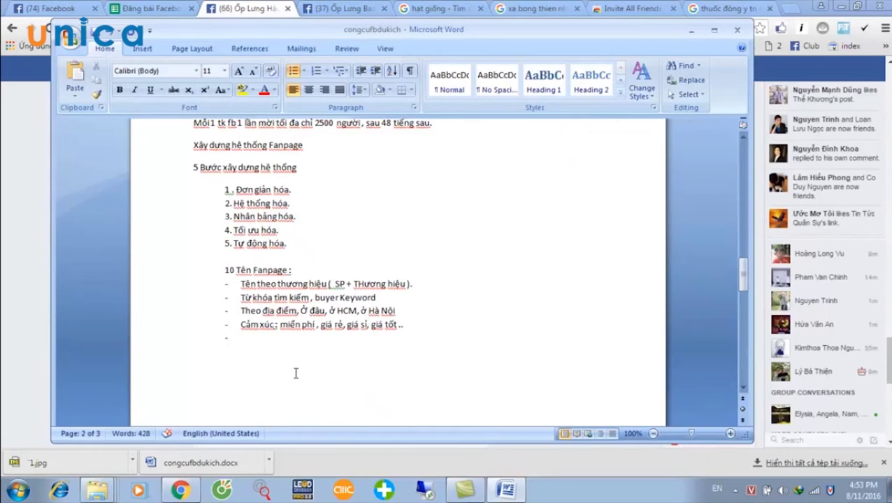
{"action": "type", "text": "Đặt tên"}
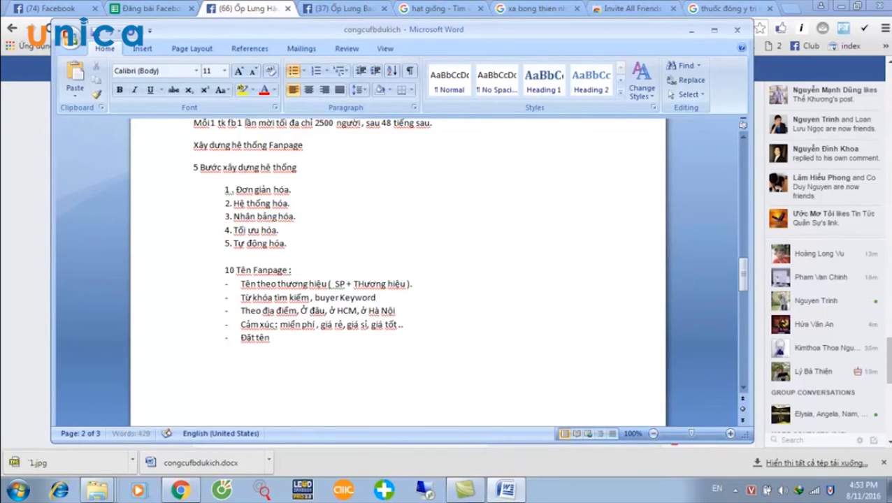
{"action": "type", "text": " theo xu hu"}
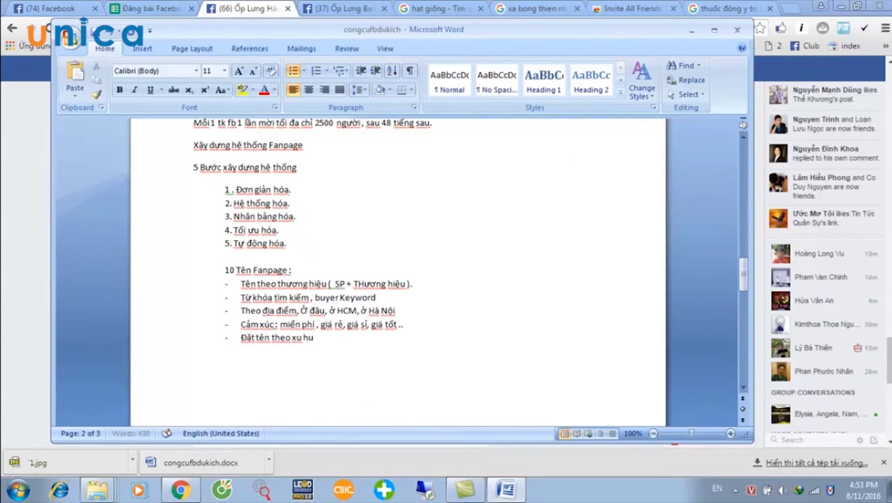
{"action": "key", "text": "BackSpace"}
{"action": "type", "text": "ướng,"}
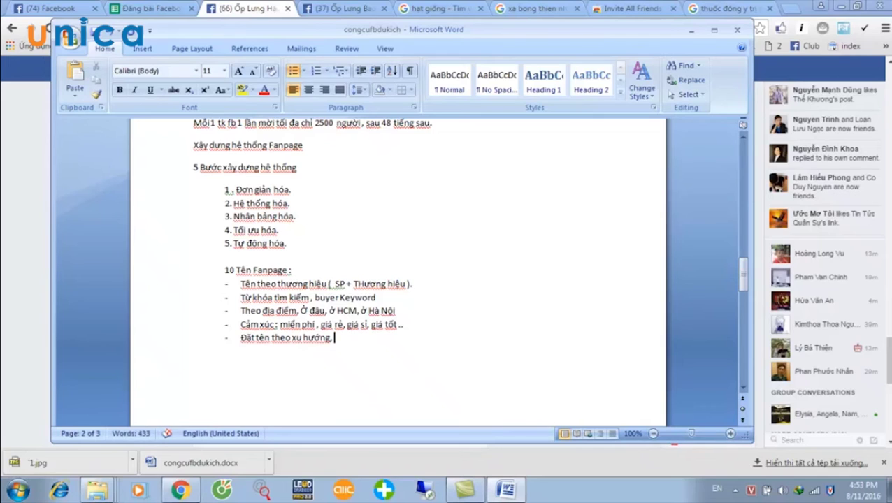
{"action": "type", "text": " sự kiện hó"}
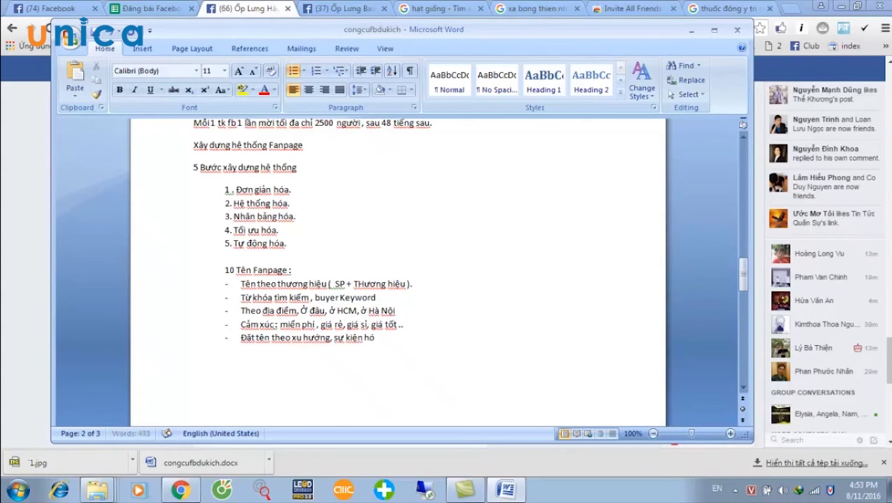
{"action": "key", "text": "BackSpace"}
{"action": "type", "text": "ost."}
{"action": "key", "text": "Return"}
{"action": "left_click", "coordinate": [734, 489]}
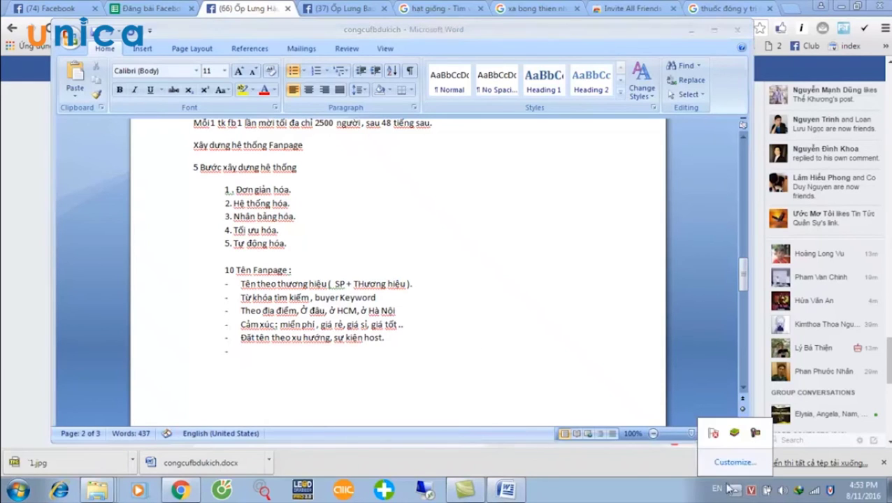
{"action": "left_click", "coordinate": [300, 353]}
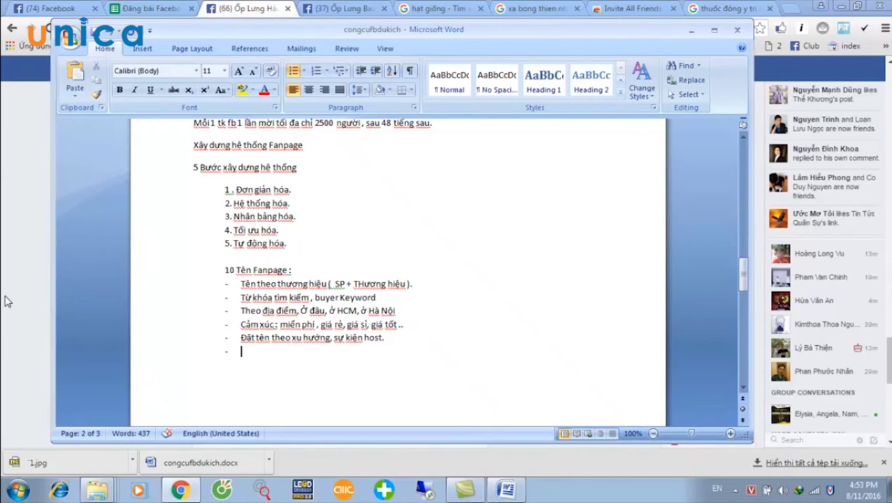
{"action": "key", "text": "alt+Tab"}
Search Facebook for 'bao da' and open the Viền Bao Da Ốp Lưng Các Loại page
{"action": "left_click", "coordinate": [219, 68]}
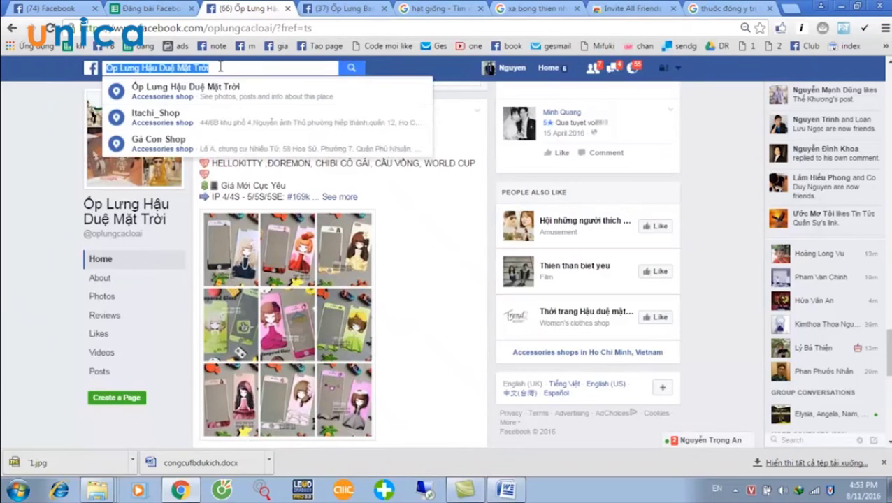
{"action": "key", "text": "BackSpace"}
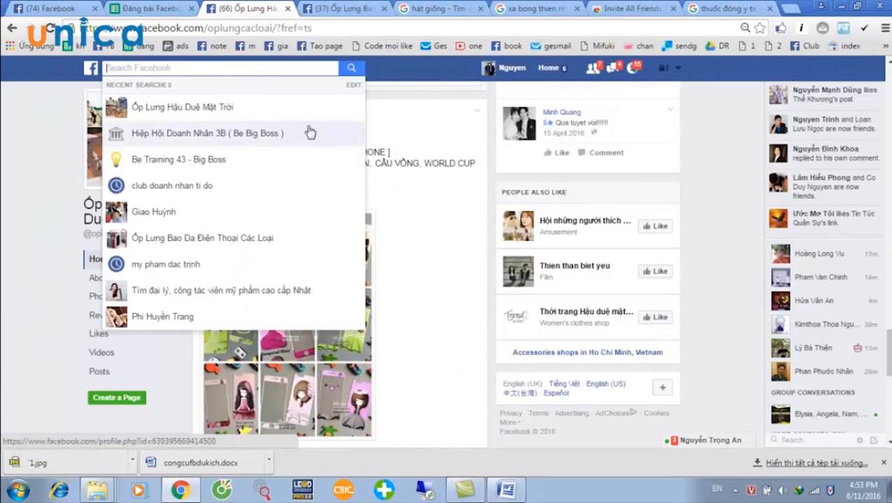
{"action": "type", "text": "ô"}
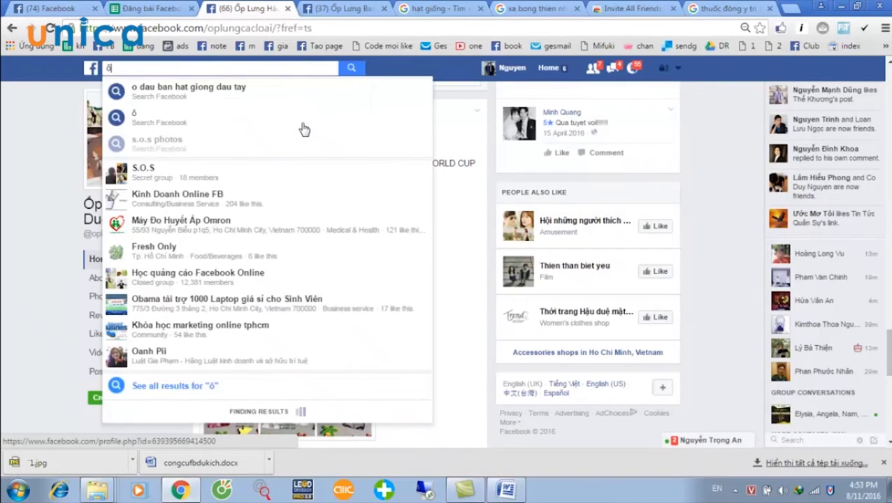
{"action": "type", "text": "p lưng"}
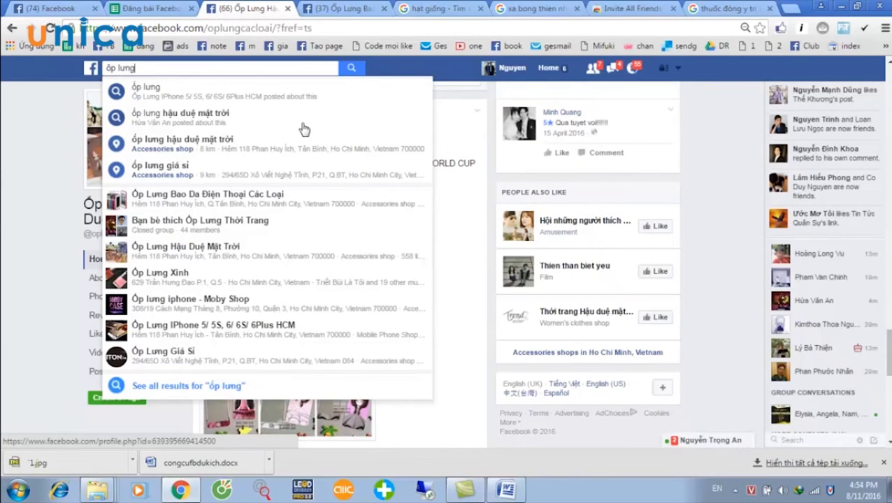
{"action": "key", "text": "BackSpace"}
{"action": "key", "text": "BackSpace"}
{"action": "key", "text": "BackSpace"}
{"action": "key", "text": "BackSpace"}
{"action": "key", "text": "BackSpace"}
{"action": "key", "text": "BackSpace"}
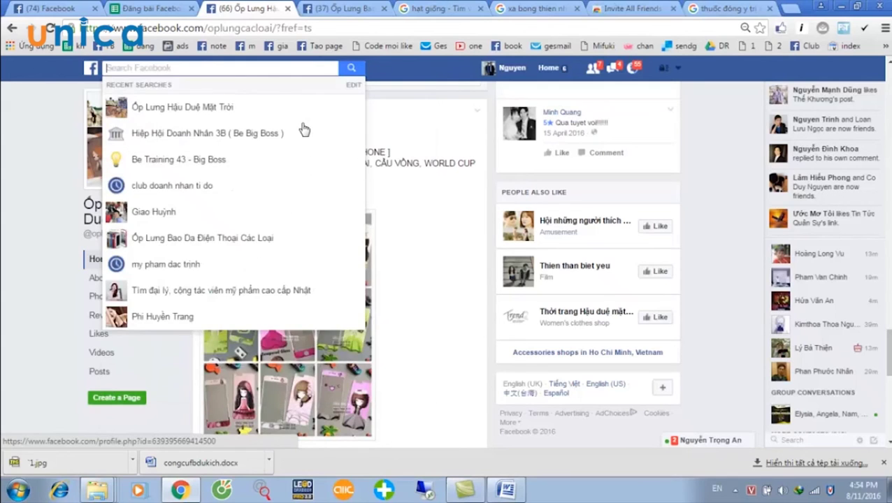
{"action": "type", "text": "bao da"}
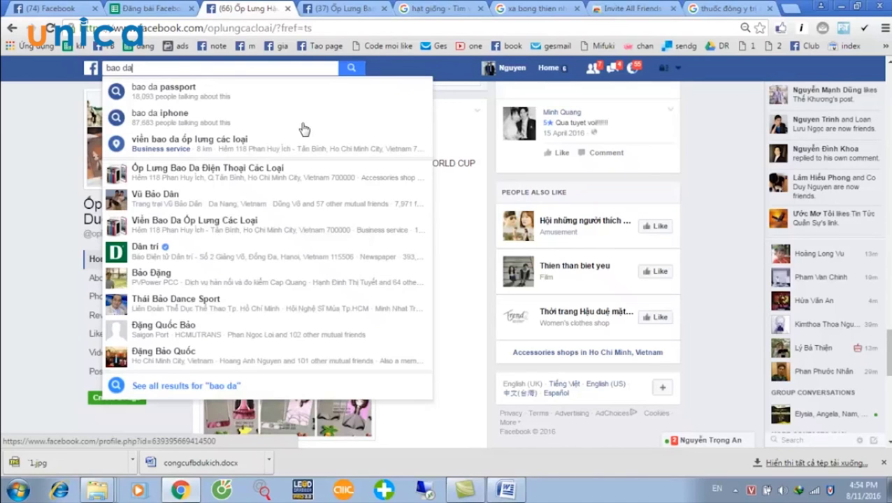
{"action": "left_click", "coordinate": [231, 222]}
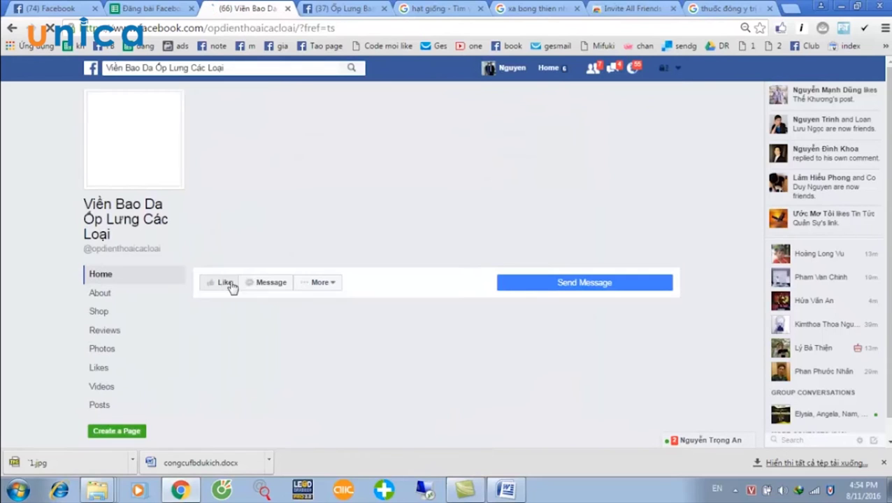
{"action": "left_click", "coordinate": [323, 283]}
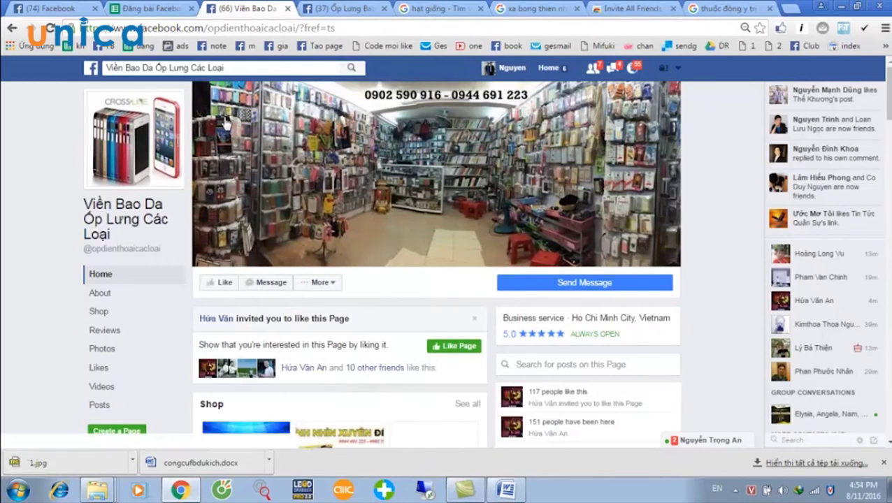
{"action": "left_click_drag", "start_coordinate": [202, 68], "coordinate": [106, 68]}
Delete the empty last bullet of 10 Tên Fanpage and start an unbulleted line
{"action": "left_click", "coordinate": [506, 492]}
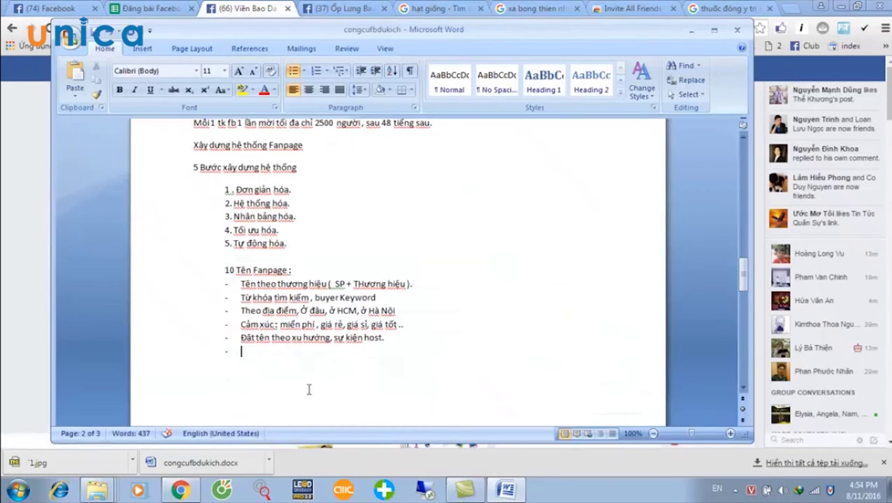
{"action": "key", "text": "BackSpace"}
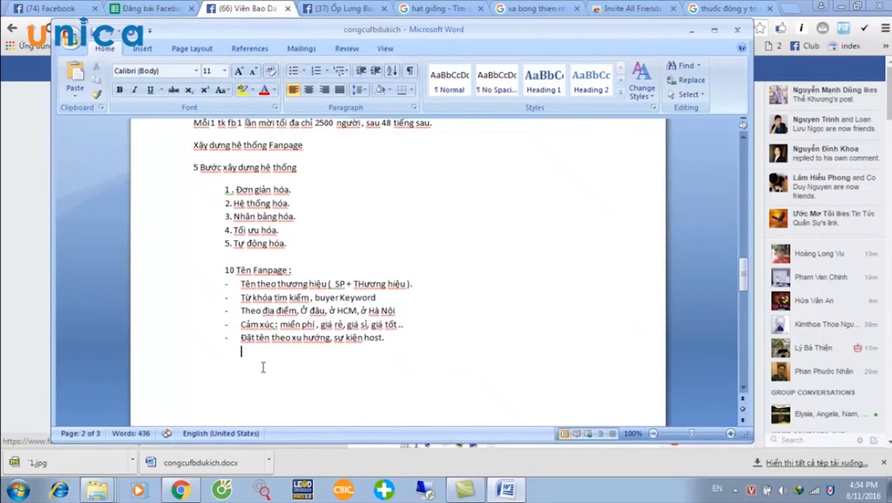
{"action": "key", "text": "Return"}
Replace the Google query with 'hat giống tí hon' and scroll through the roughly 369,000 results
{"action": "left_click", "coordinate": [14, 328]}
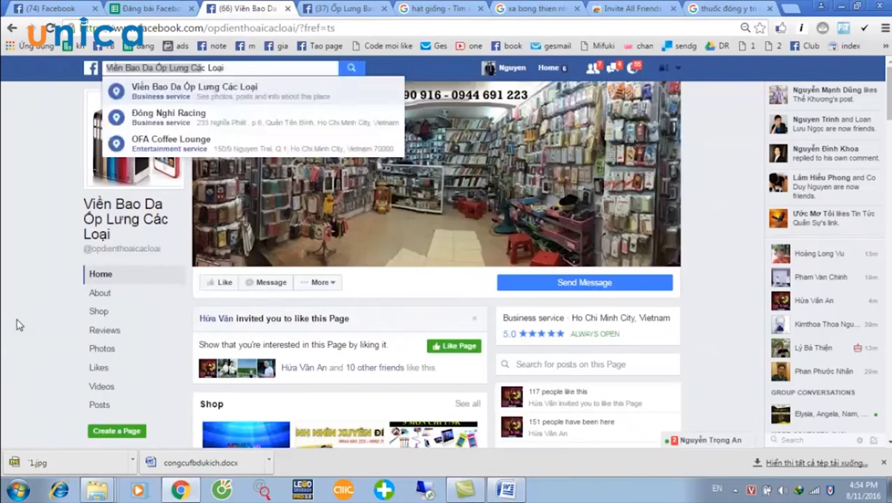
{"action": "left_click", "coordinate": [732, 9]}
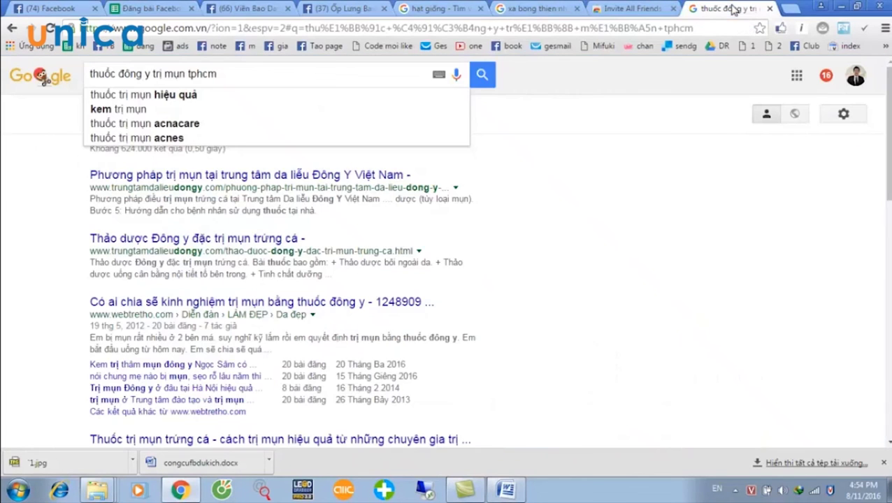
{"action": "triple_click", "coordinate": [224, 72]}
{"action": "type", "text": "hat gi"}
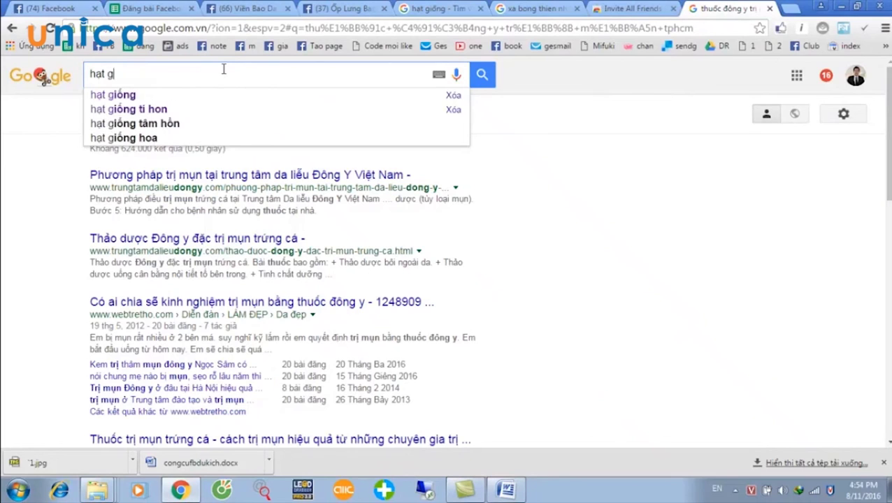
{"action": "type", "text": "ống"}
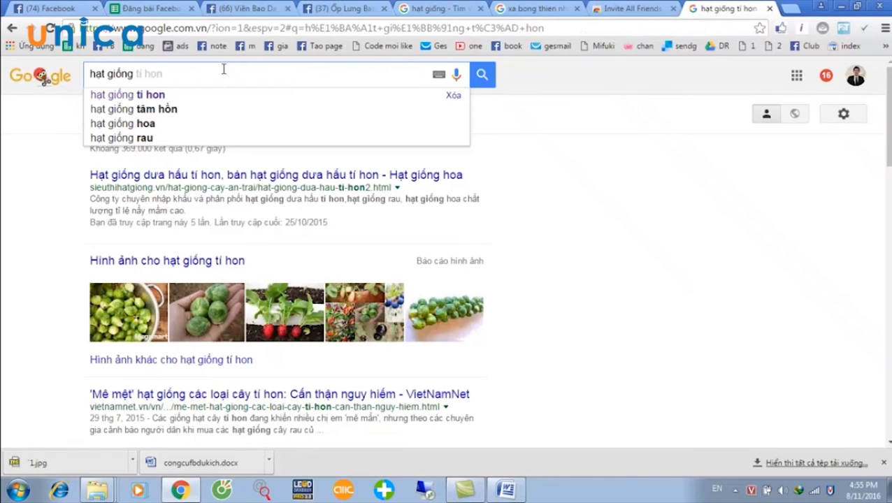
{"action": "type", "text": "tí h"}
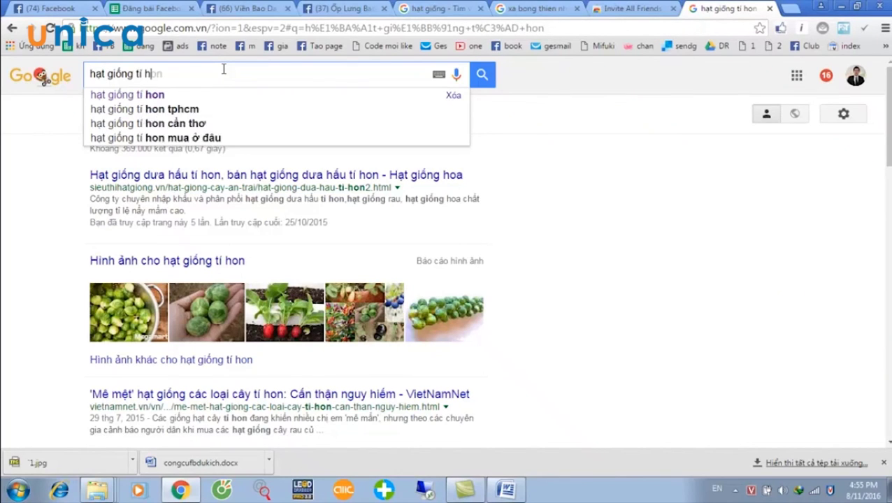
{"action": "type", "text": "on"}
{"action": "key", "text": "Return"}
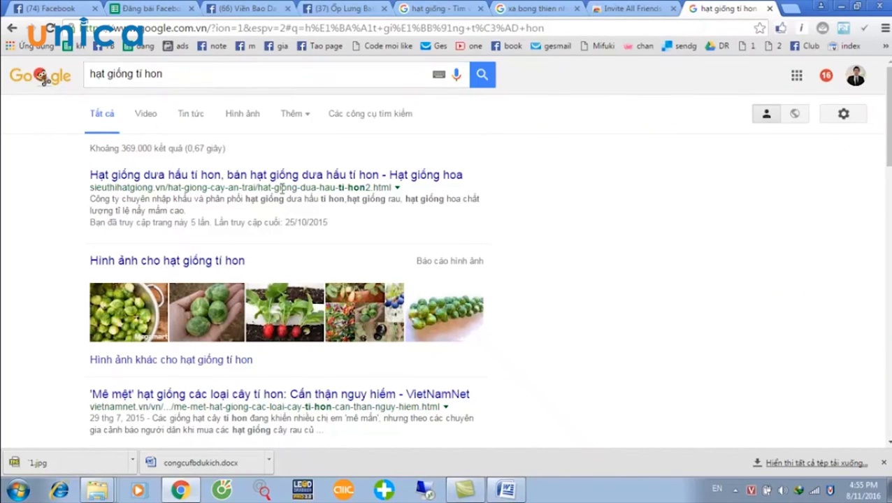
{"action": "scroll", "coordinate": [465, 188], "scroll_direction": "down", "scroll_amount": 5}
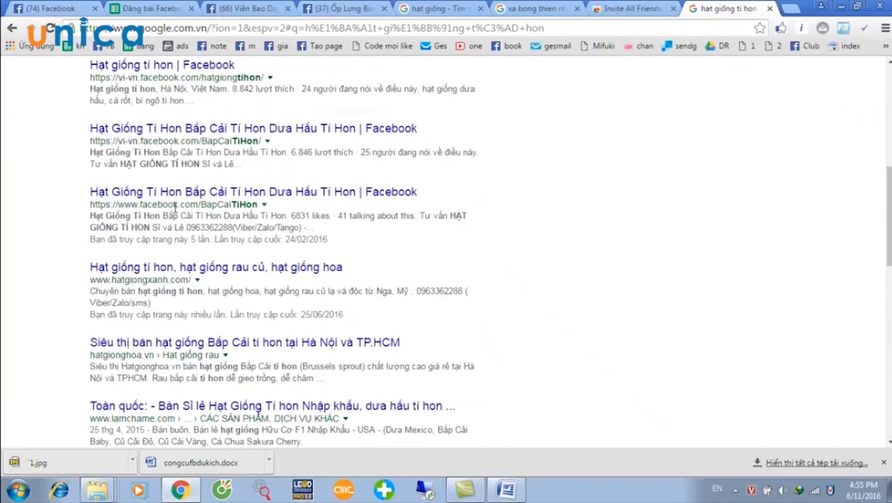
{"action": "scroll", "coordinate": [391, 300], "scroll_direction": "up", "scroll_amount": 2}
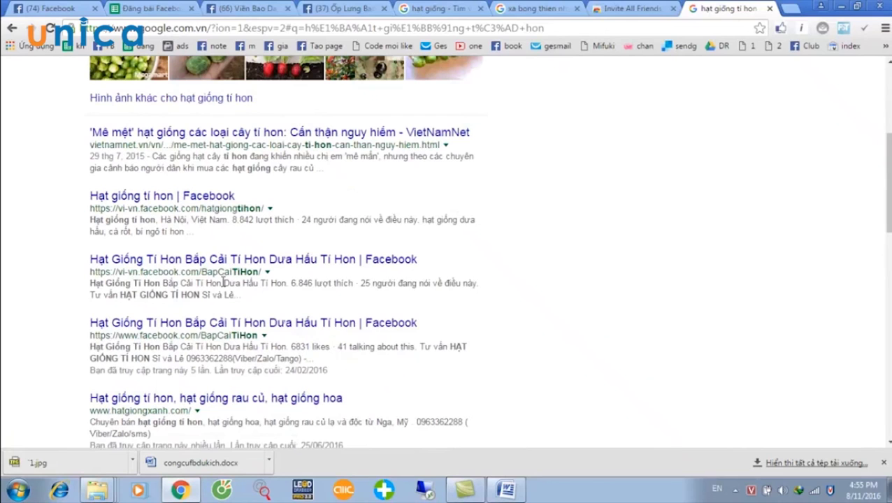